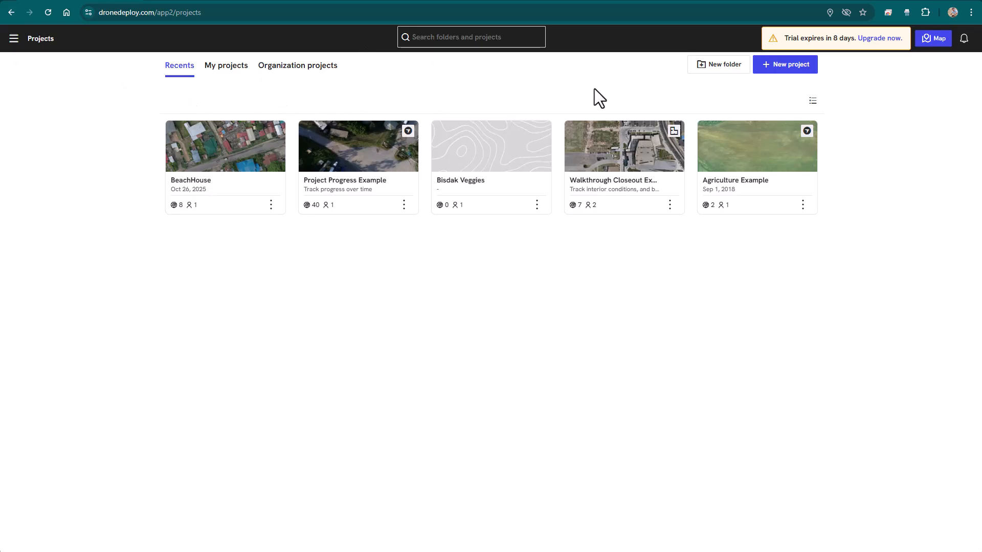
Step: Show the projects on the map and open the BeachHouse project from its marker
click(931, 40)
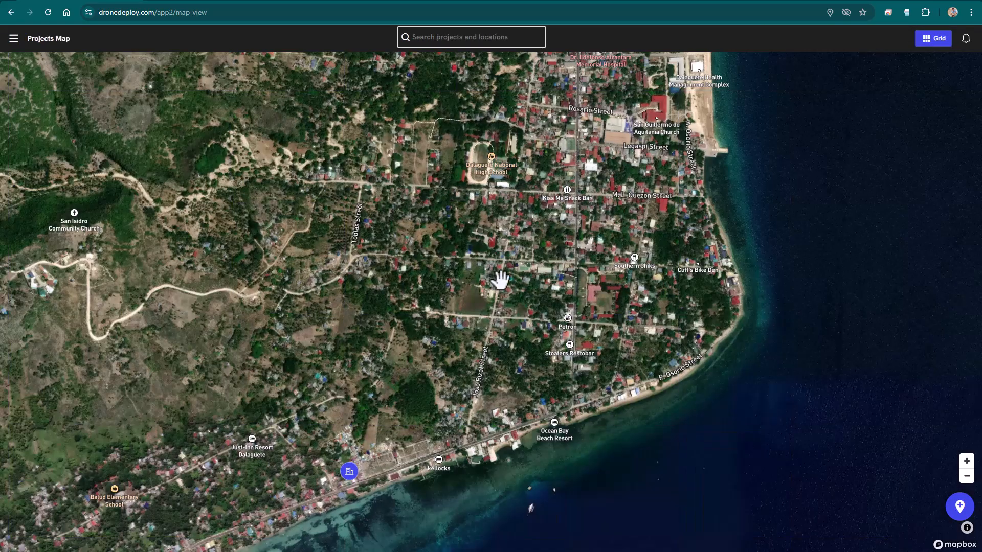
click(349, 470)
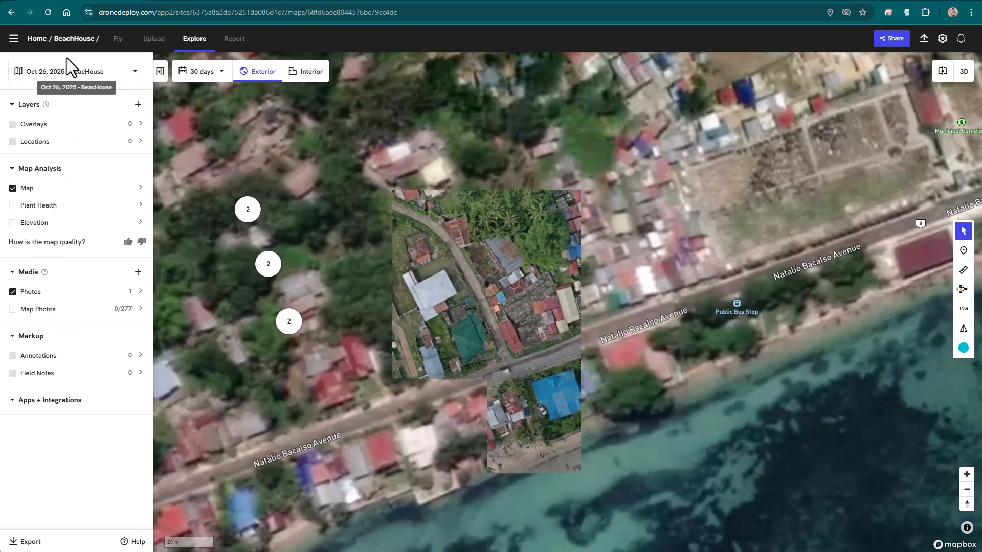
click(117, 40)
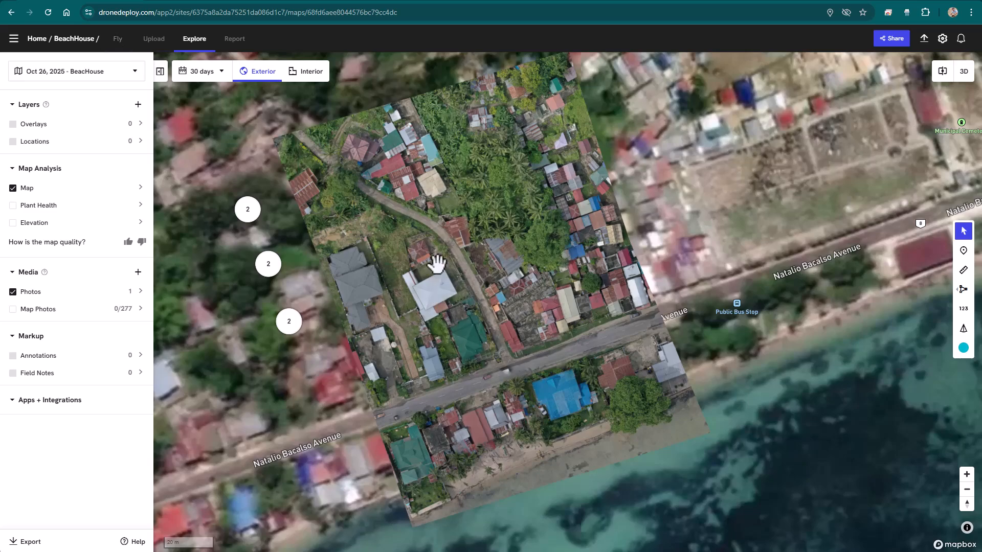
Step: Examine the photo locations beside the 2D map, the blue-roofed house and the concrete structures across the road up close
click(248, 209)
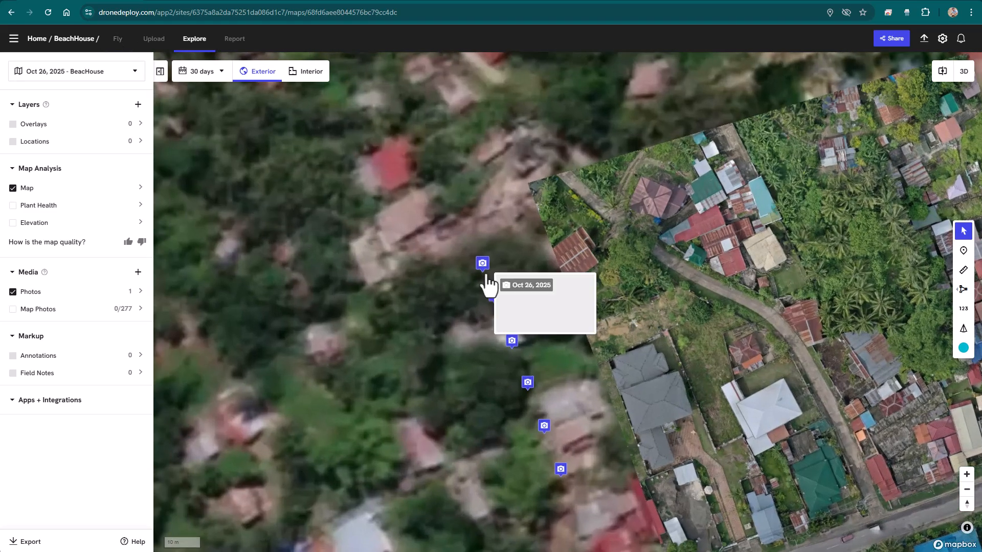
drag(765, 252, 493, 149)
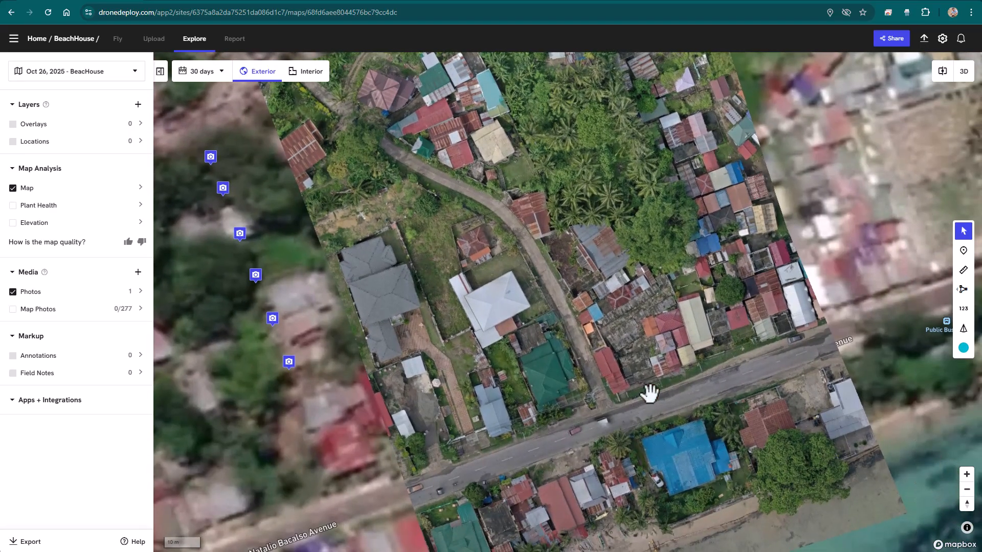
drag(649, 392, 575, 276)
scroll(572, 329, up, 5)
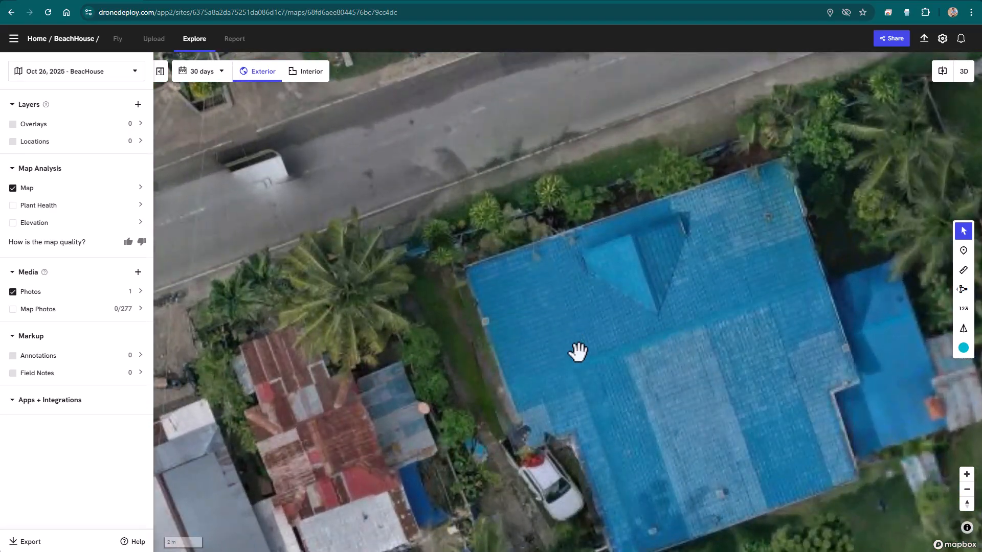
drag(578, 351, 563, 297)
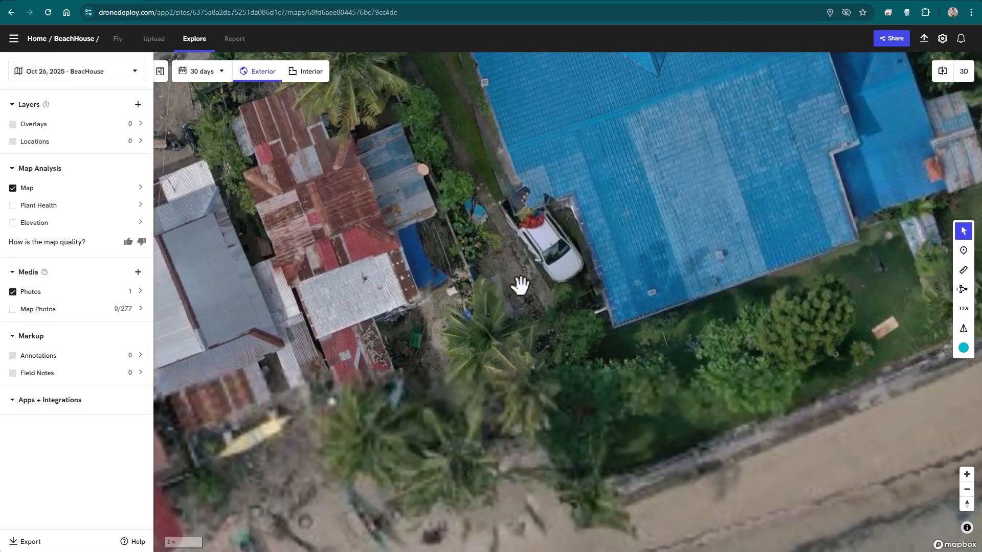
scroll(520, 286, up, 2)
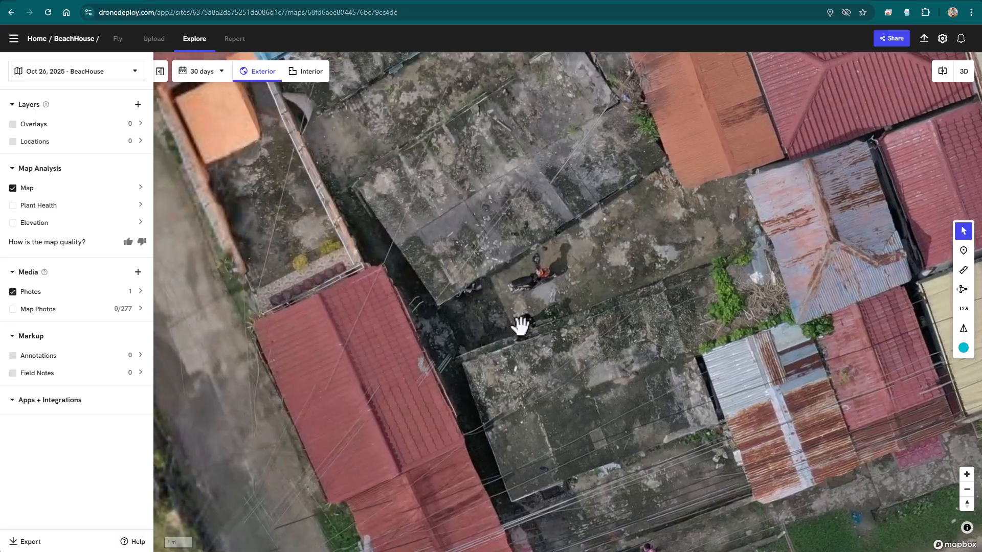
scroll(520, 325, down, 5)
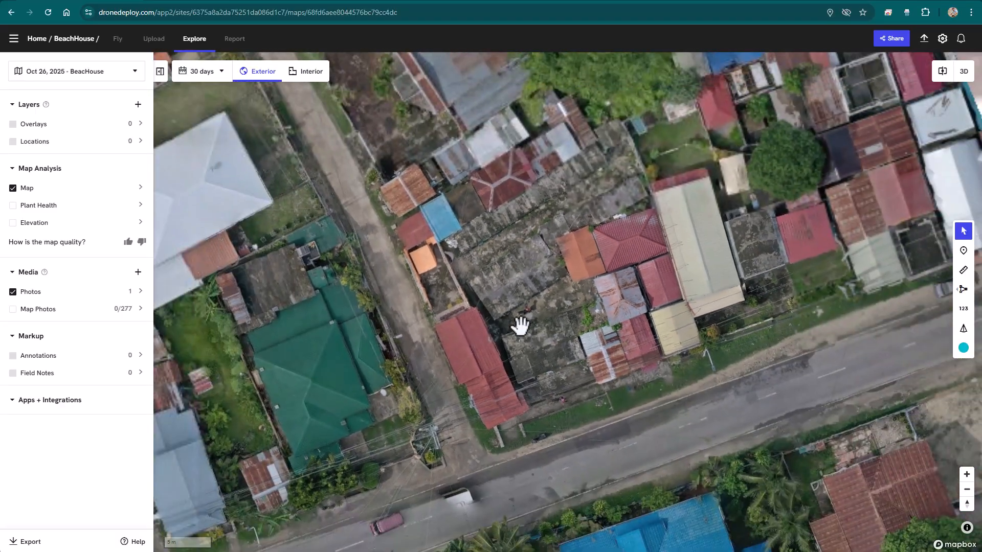
Step: Switch the BeachHouse map to its 3D model and examine the houses, trees and road from several angles
click(966, 73)
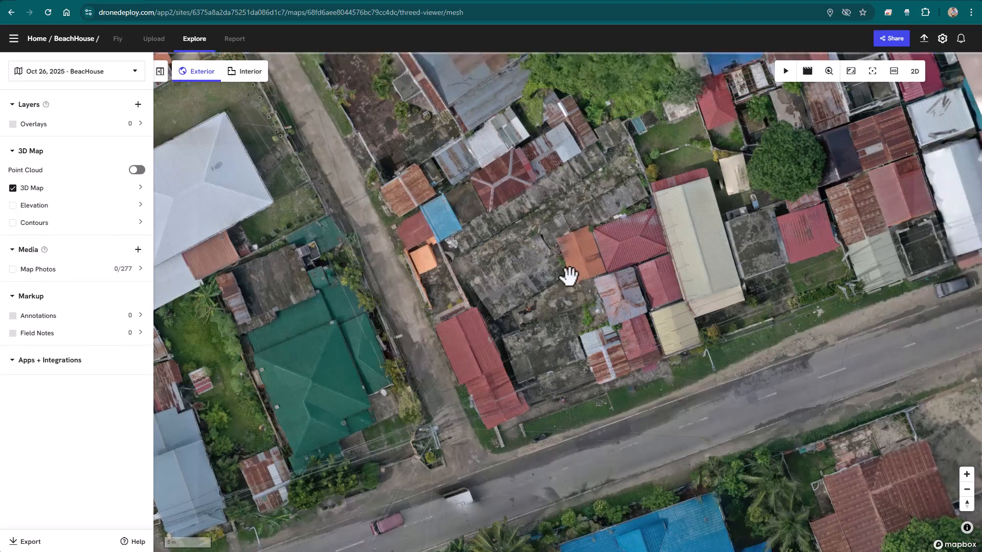
scroll(568, 325, down, 5)
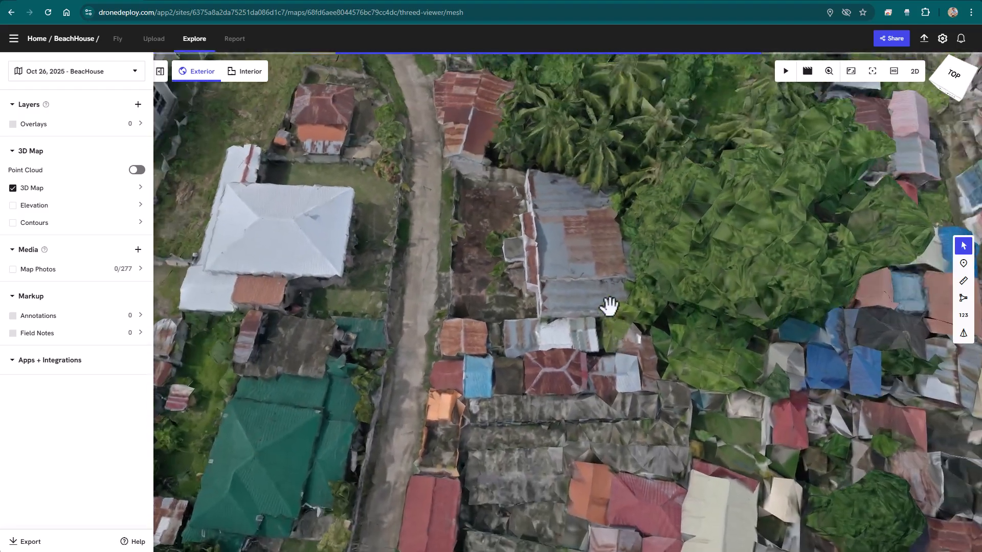
drag(608, 307, 707, 272)
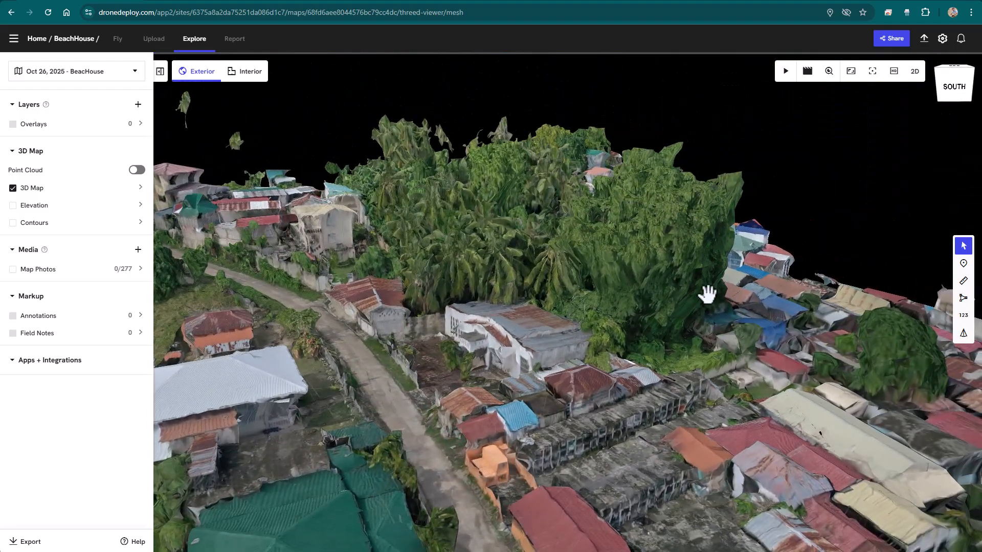
drag(732, 313, 856, 337)
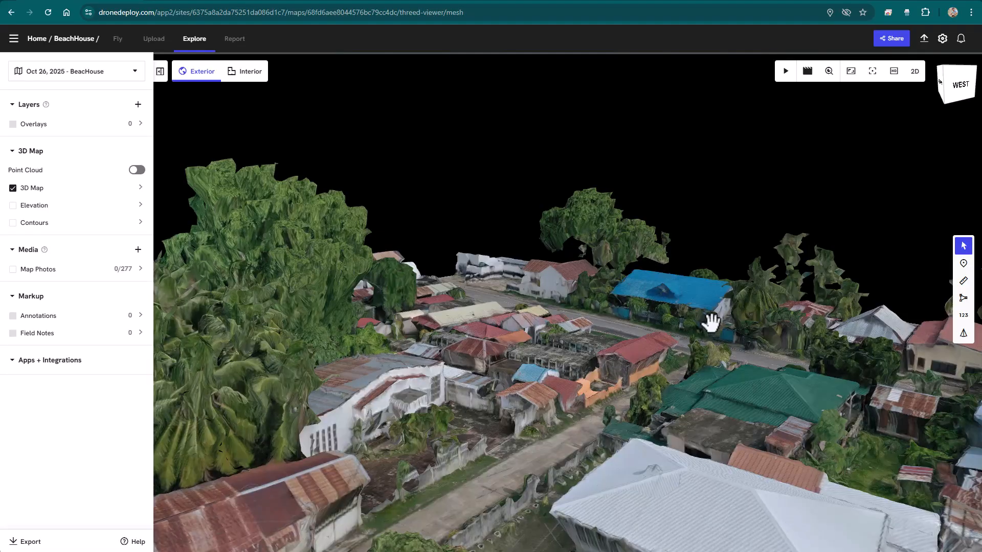
scroll(698, 307, up, 5)
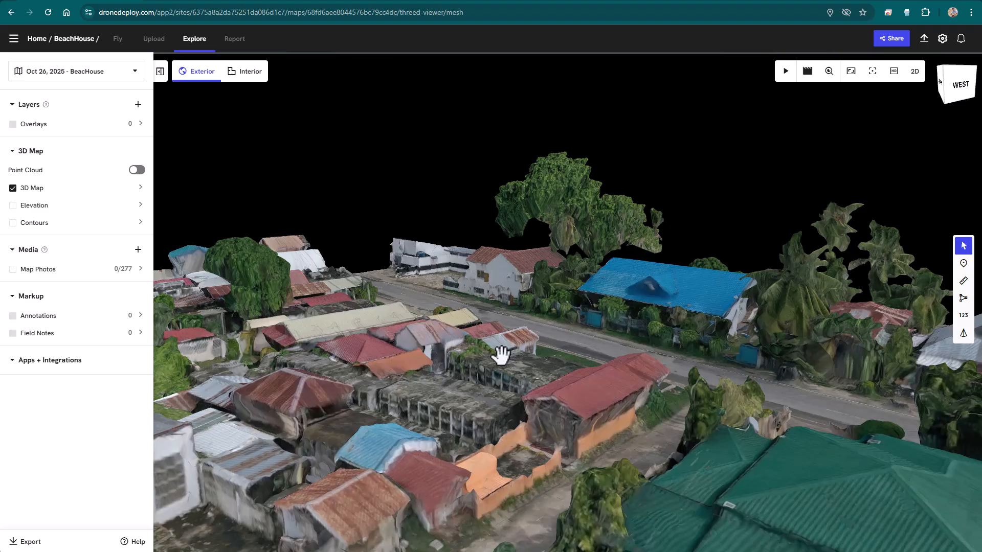
drag(596, 346, 442, 299)
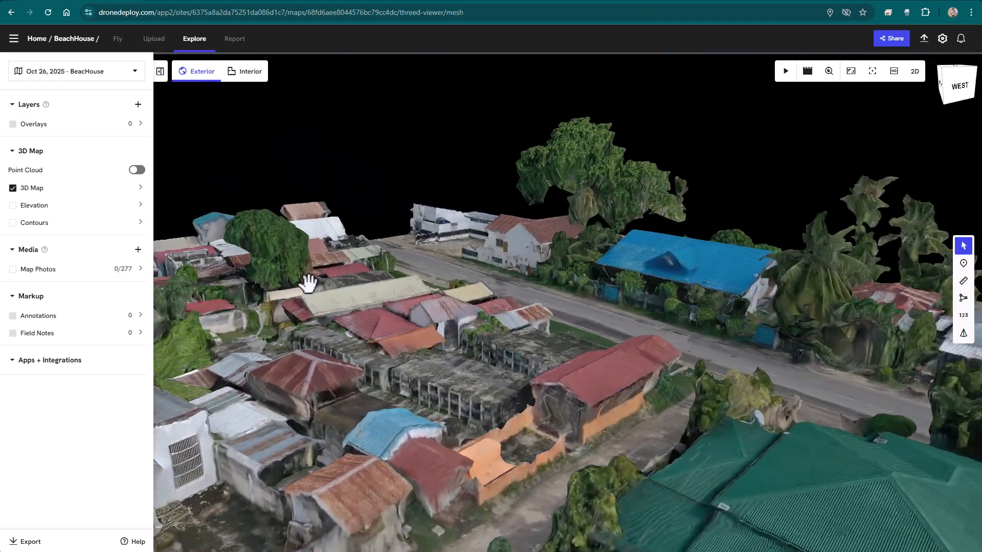
scroll(309, 285, up, 4)
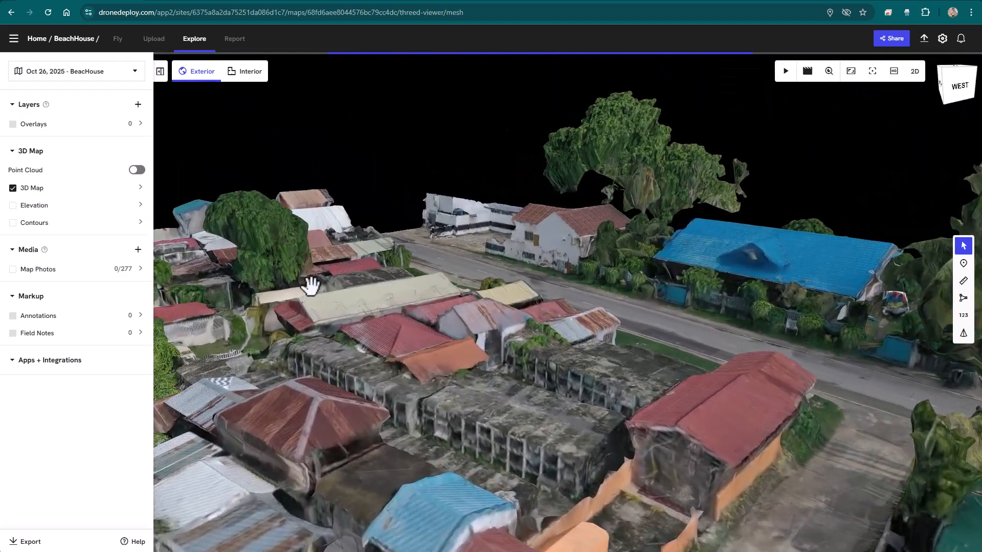
drag(476, 238, 506, 228)
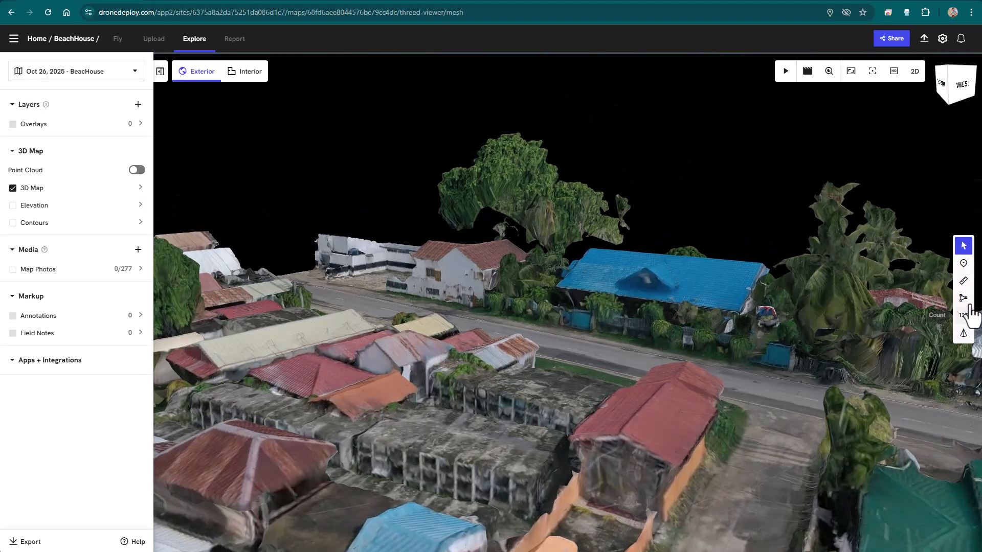
click(964, 281)
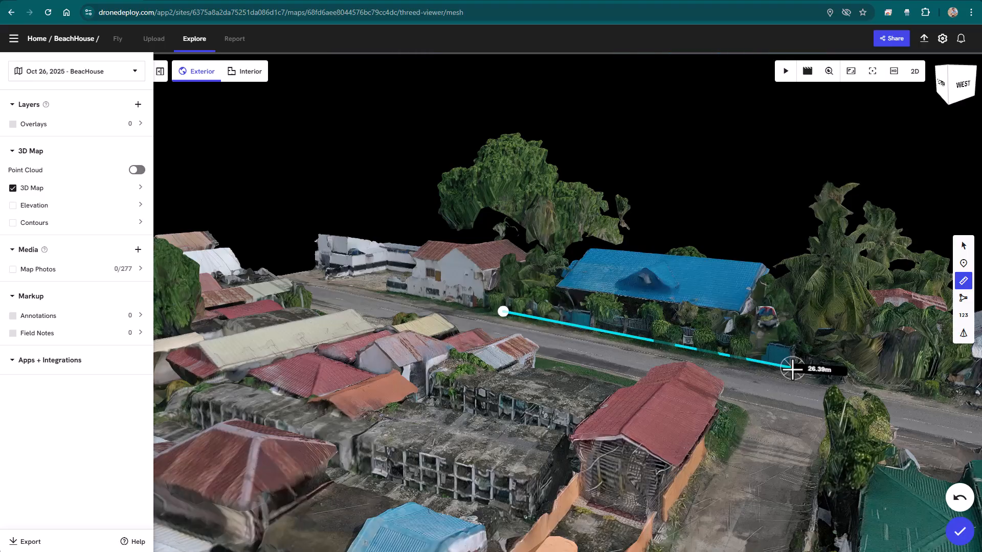
click(792, 368)
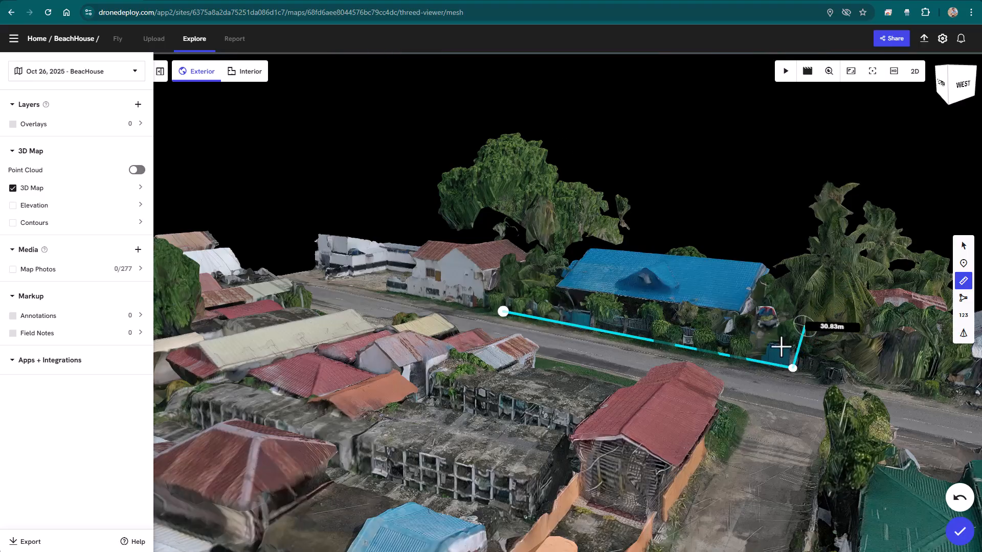
click(827, 300)
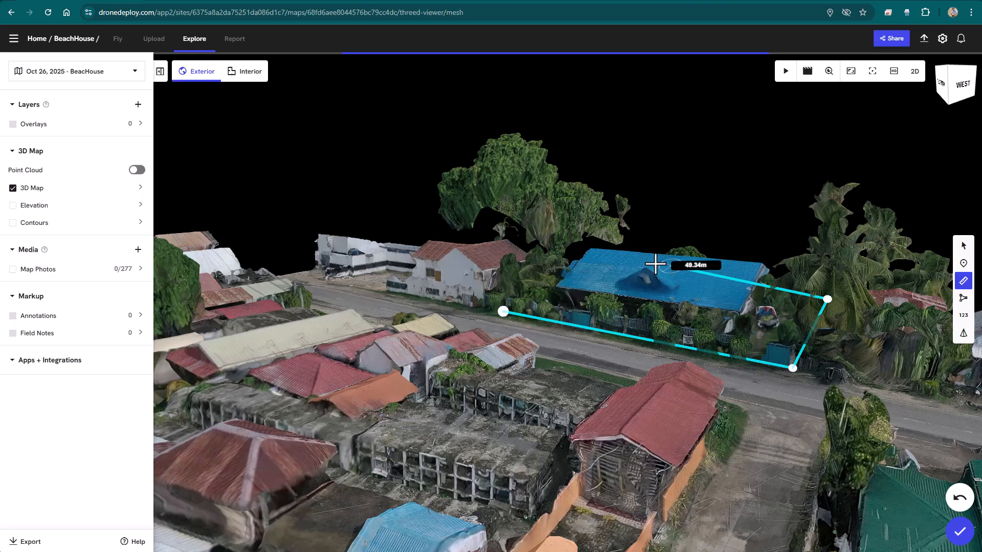
click(582, 271)
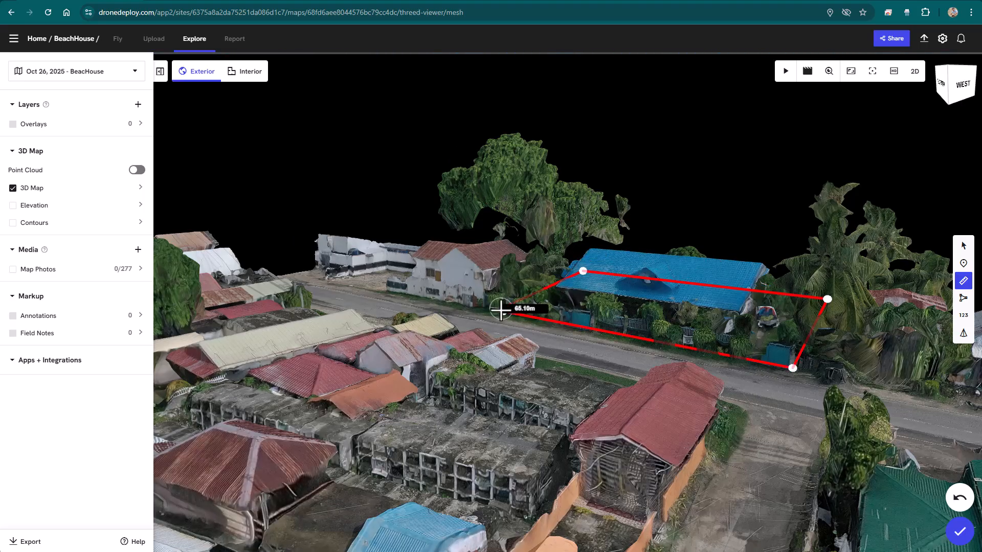
click(502, 311)
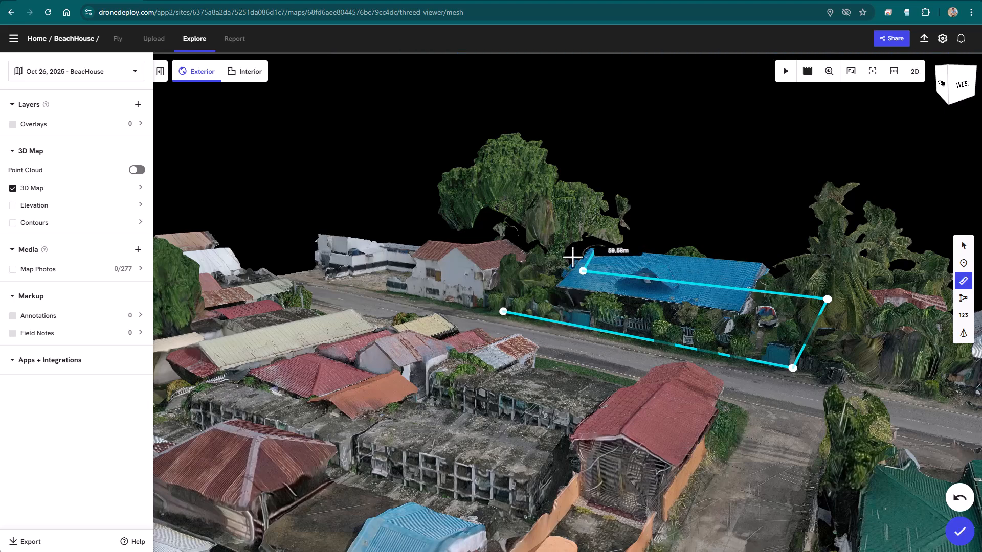
click(503, 312)
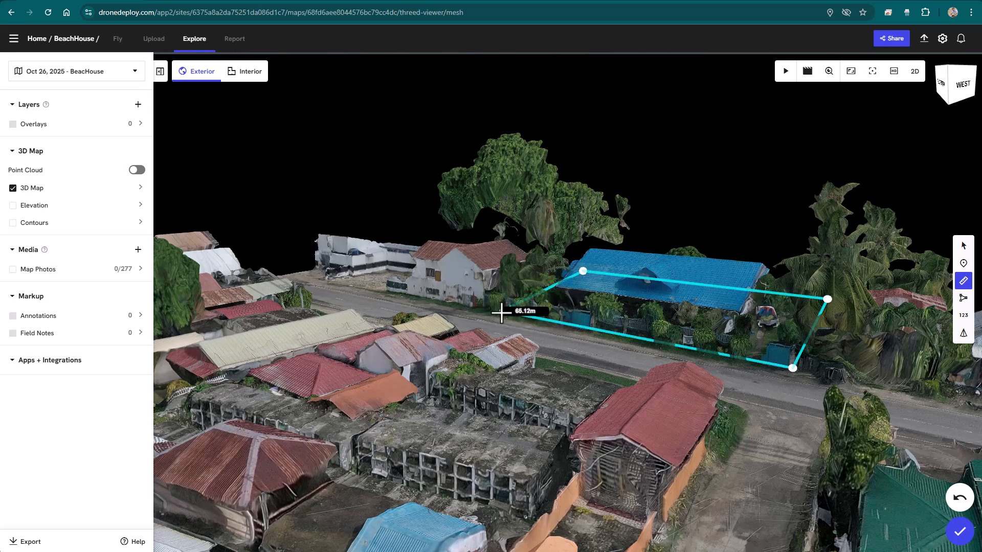
key(Escape)
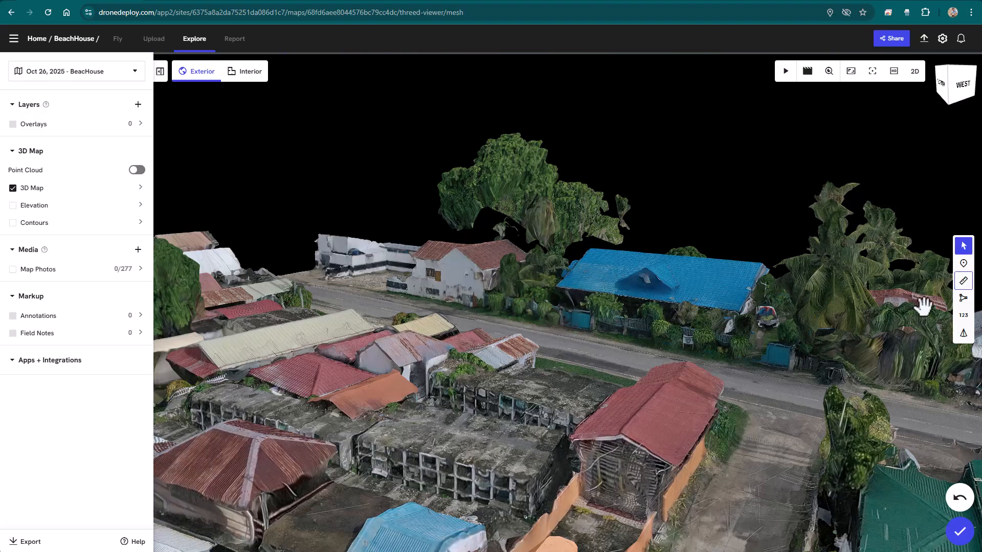
Step: Draw a four-cornered area annotation around the blue-roofed house's lot beside the road
click(963, 298)
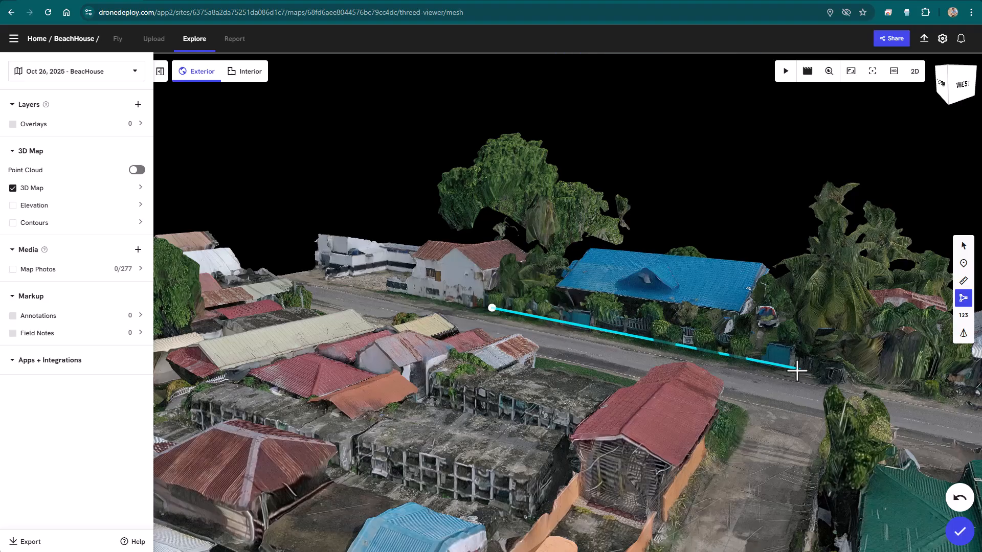
click(810, 295)
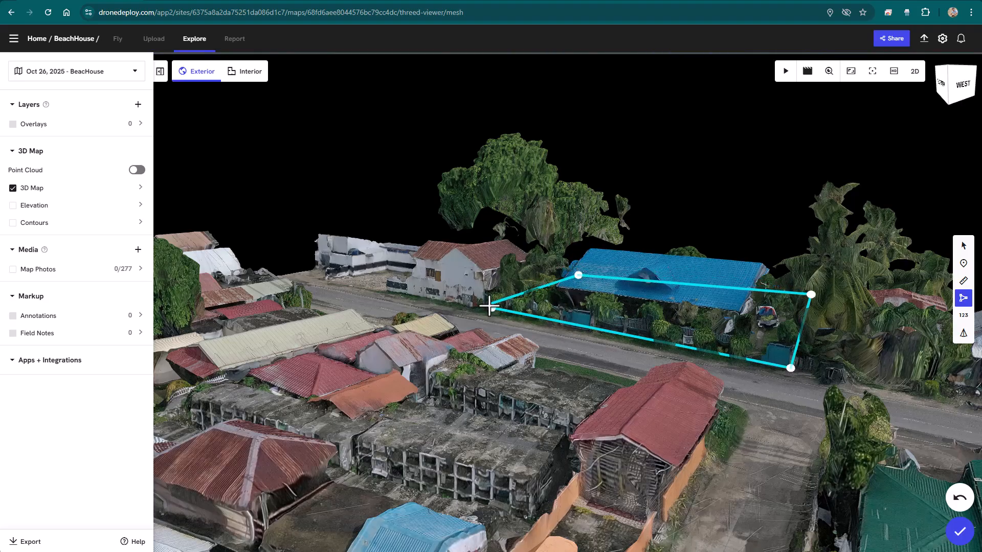
click(489, 307)
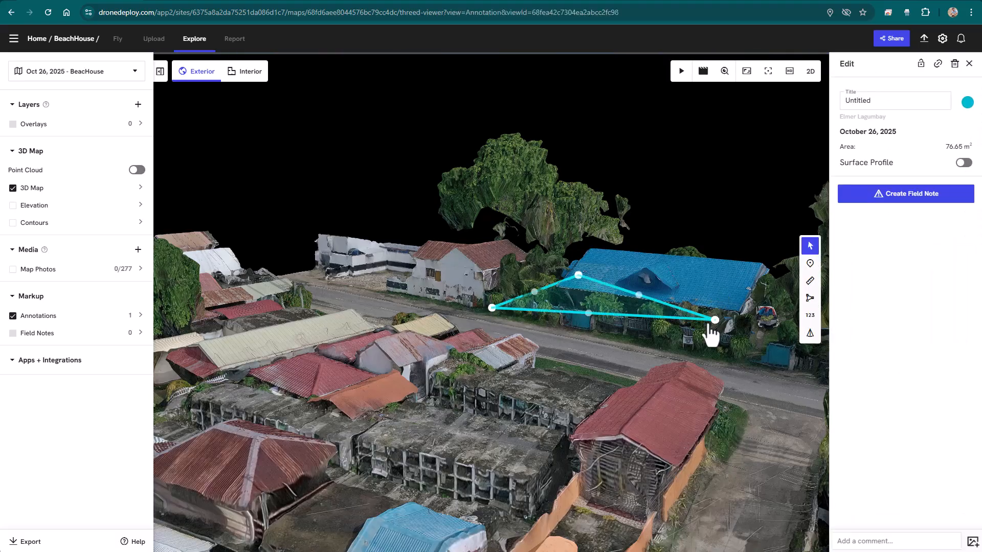
Step: Reshape the area annotation's corners to fit the blue-roofed house's lot, about 86 m², and title it "beachouse"
drag(715, 320, 790, 367)
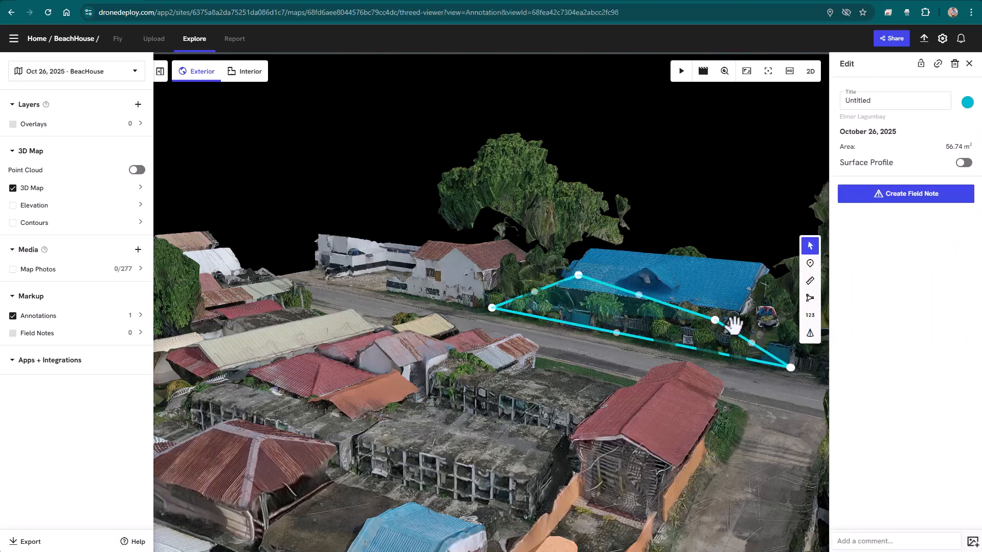
drag(715, 320, 786, 301)
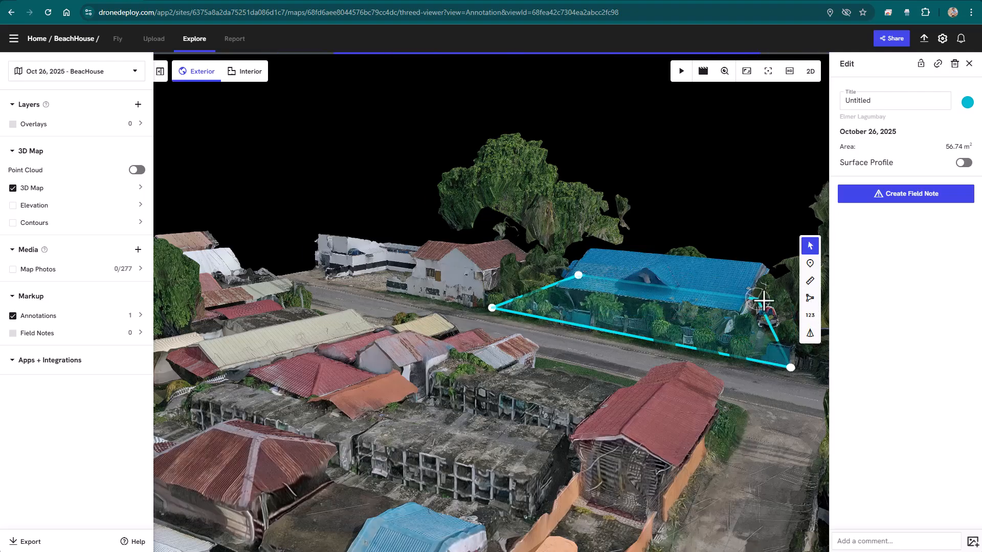
click(969, 64)
click(786, 317)
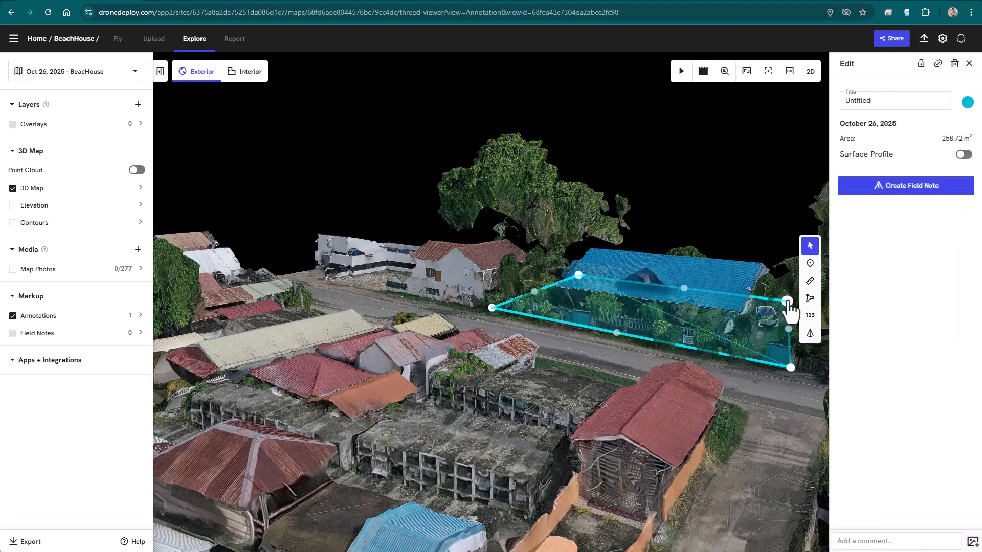
drag(579, 276, 580, 270)
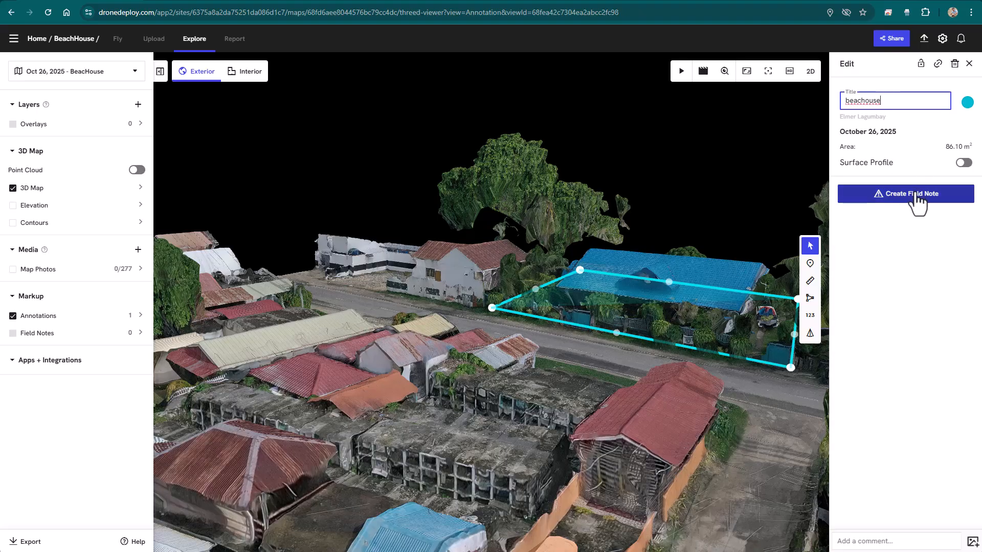
click(968, 63)
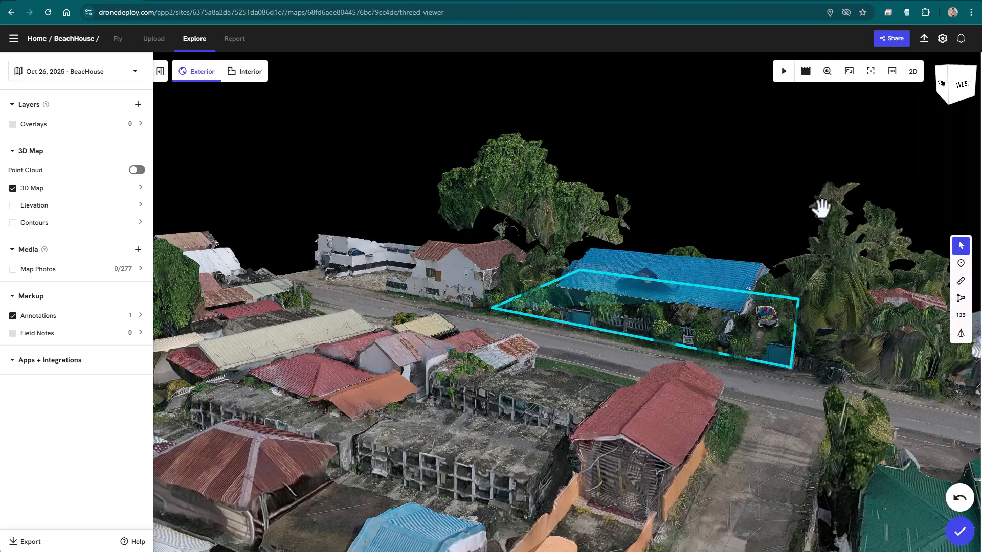
Step: Turn on the elevation layer for the 3D map and view the house and tall trees from the south
mouse_move(751, 335)
mouse_down()
mouse_move(726, 351)
mouse_move(770, 353)
mouse_move(890, 390)
mouse_move(802, 364)
mouse_move(751, 373)
mouse_move(679, 353)
mouse_move(910, 366)
mouse_move(824, 366)
mouse_move(874, 365)
mouse_move(829, 346)
mouse_move(946, 394)
mouse_move(802, 368)
mouse_move(951, 407)
mouse_move(903, 355)
mouse_up()
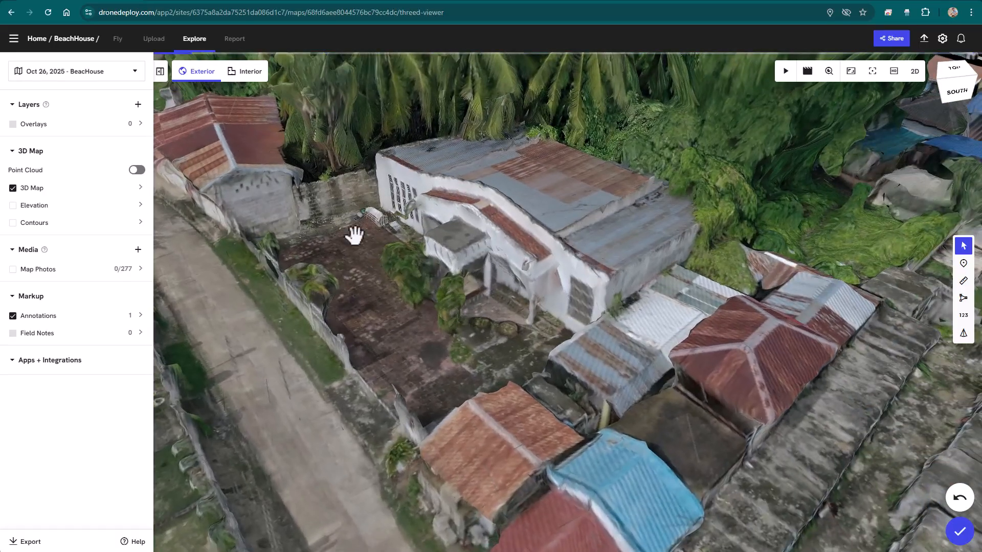
click(13, 206)
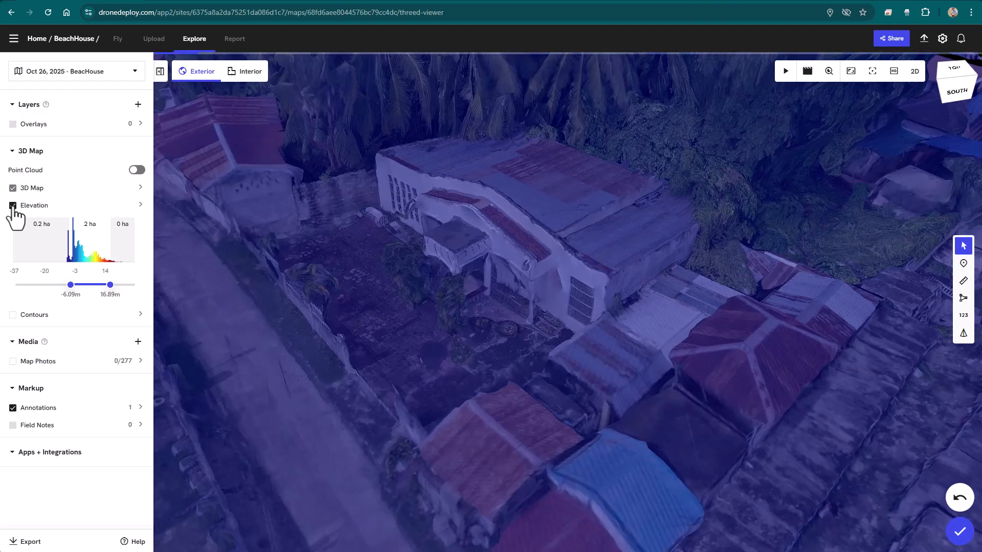
drag(443, 243, 566, 263)
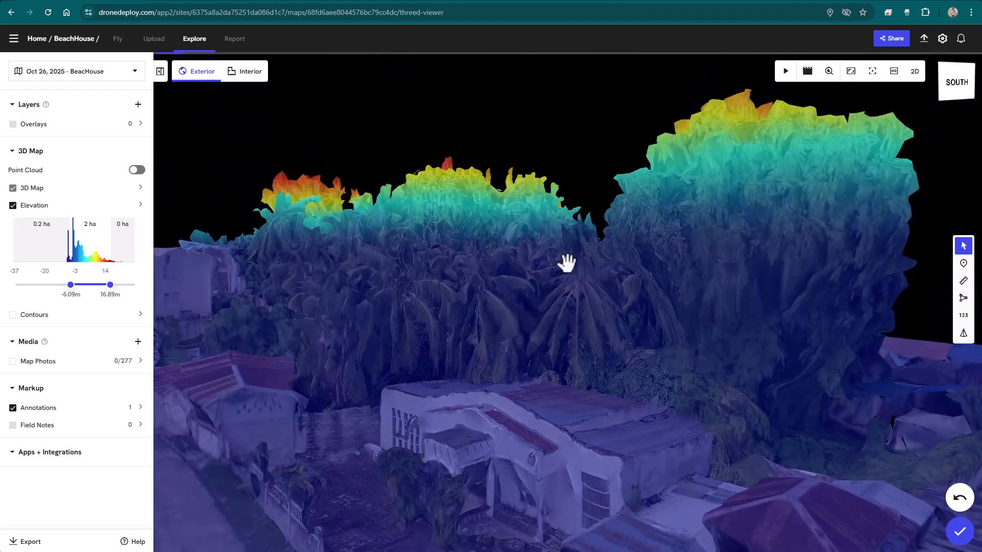
Step: Inspect the elevation colours on the tall trees behind the white house and turn off the elevation layer
drag(622, 290, 717, 303)
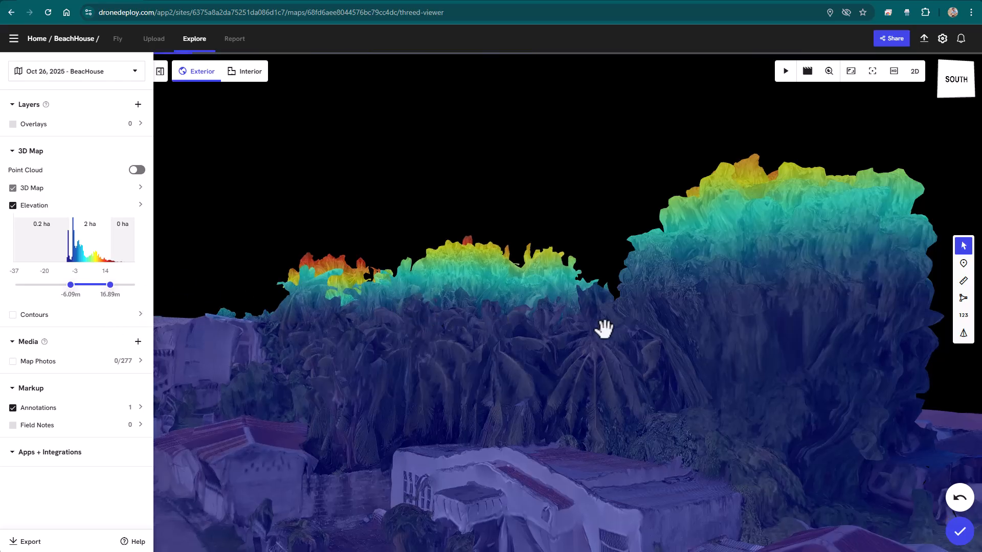
drag(602, 329, 606, 350)
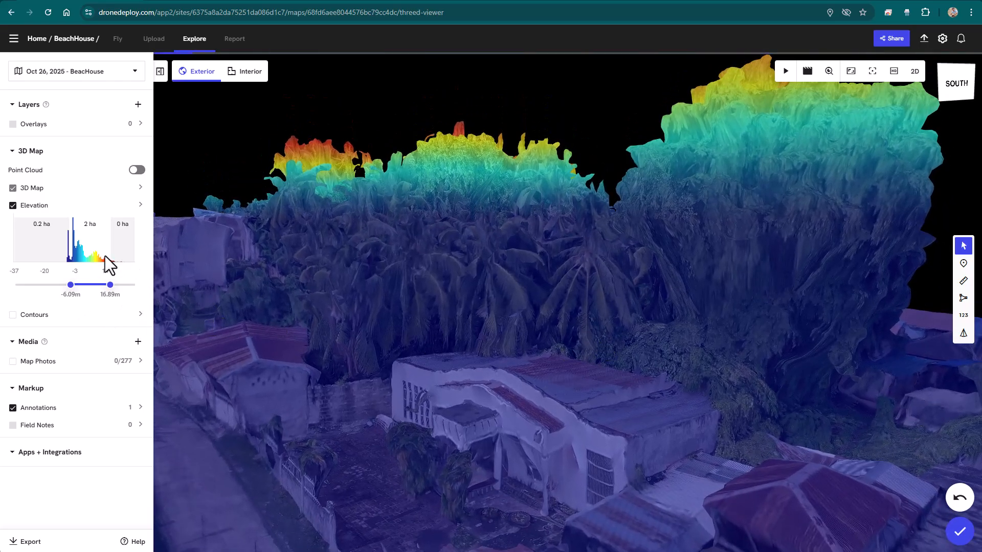
click(13, 206)
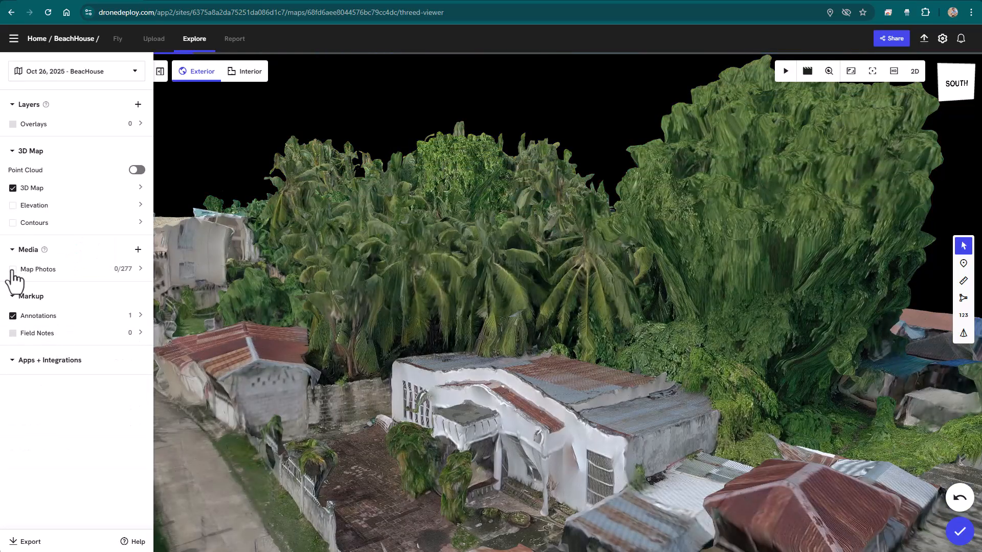
Step: Turn on contours for the 3D map and view them on the trees and around the blue-roofed house's lot
click(13, 223)
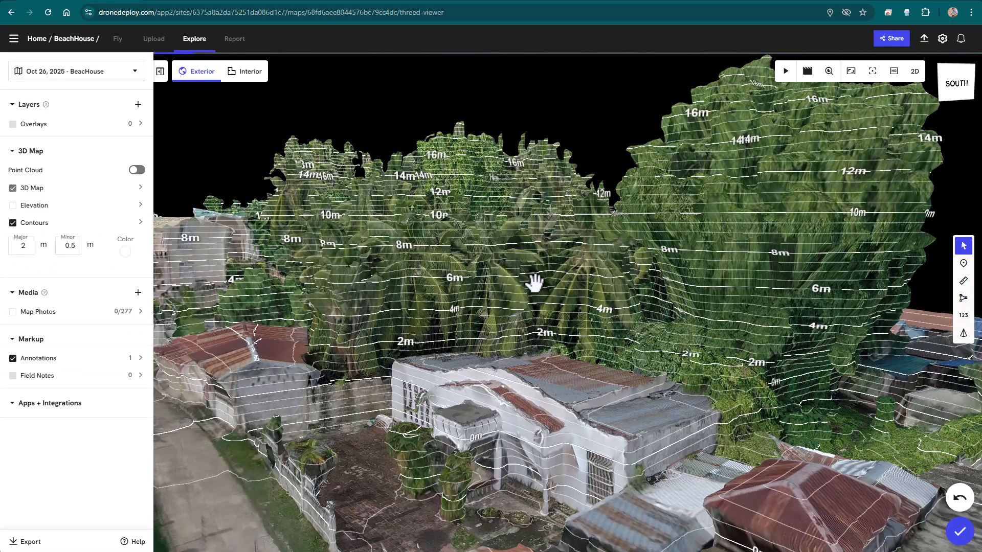
drag(532, 280, 191, 279)
drag(471, 321, 189, 373)
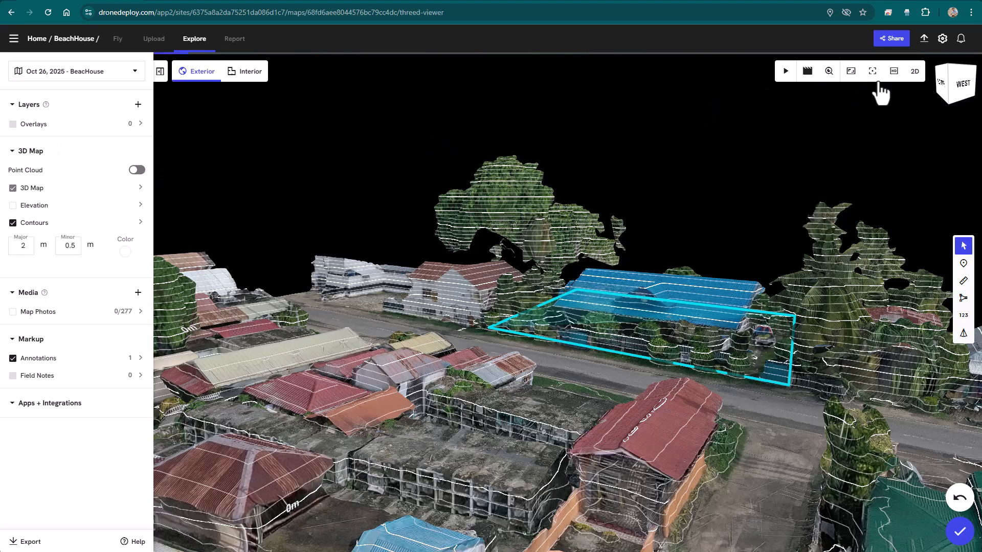
Step: Reset the camera to show the whole 3D map and turn off the contours
click(894, 72)
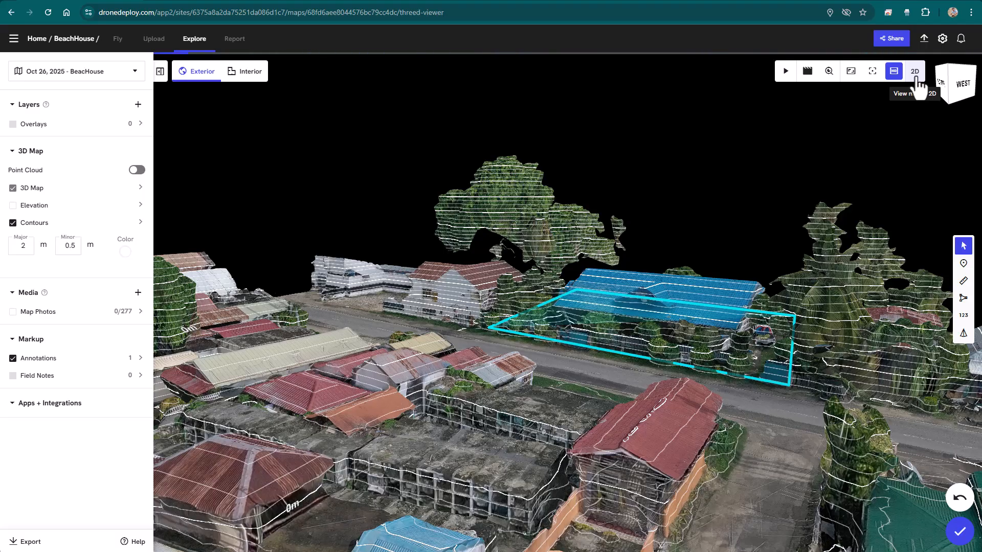
click(872, 71)
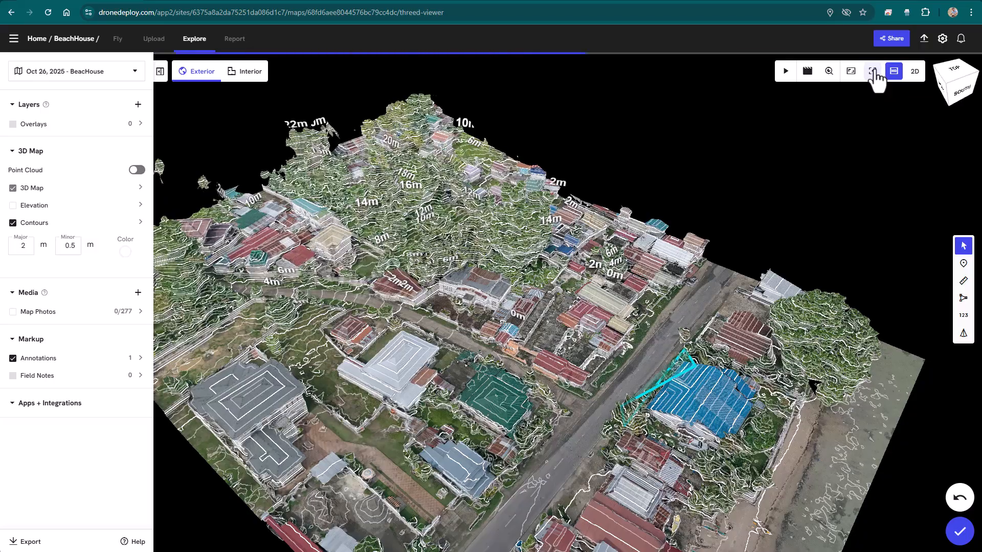
mouse_move(681, 330)
mouse_down()
mouse_move(697, 257)
mouse_move(696, 329)
mouse_up()
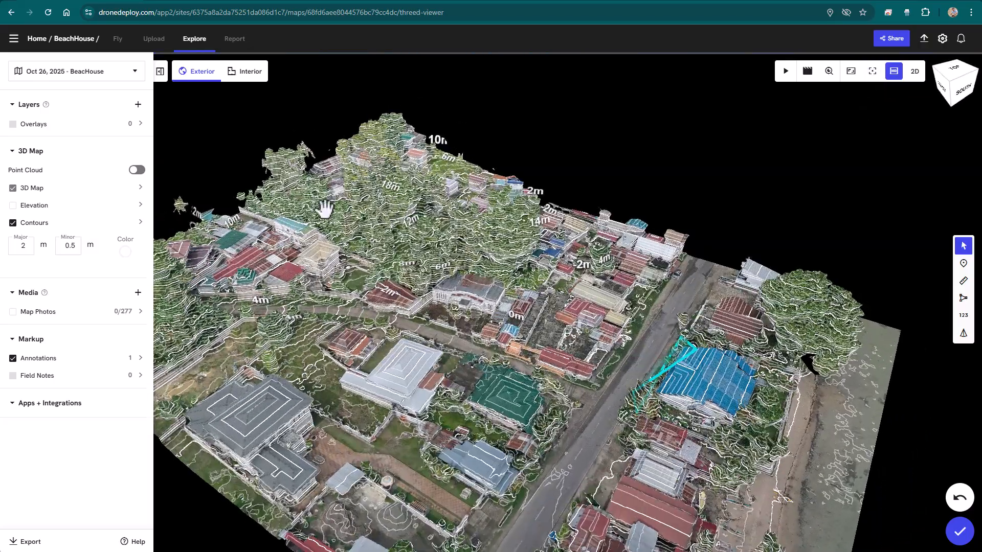
click(13, 224)
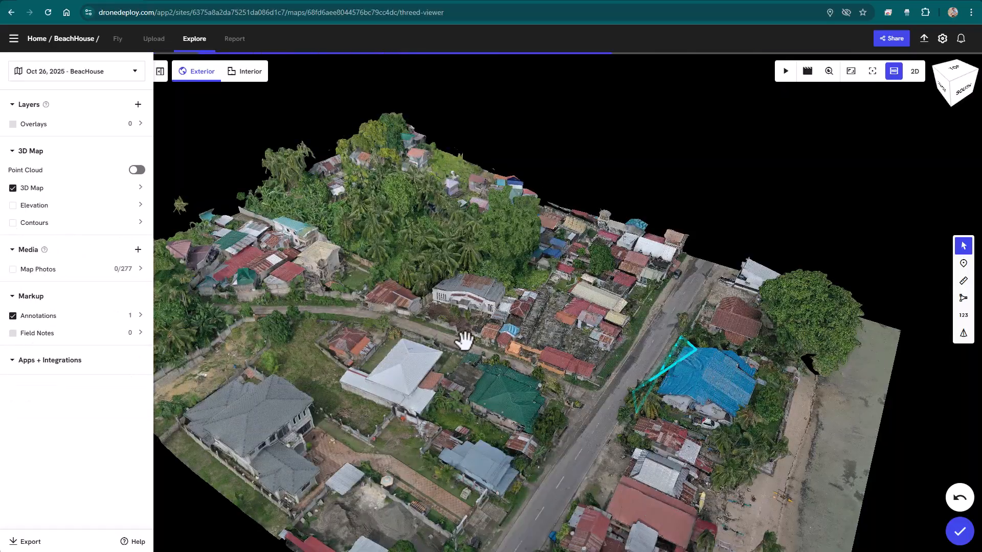
Step: Draw a four-cornered area annotation around the blue-roofed house's entire lot, about 680 m², from a top view
drag(558, 359, 605, 477)
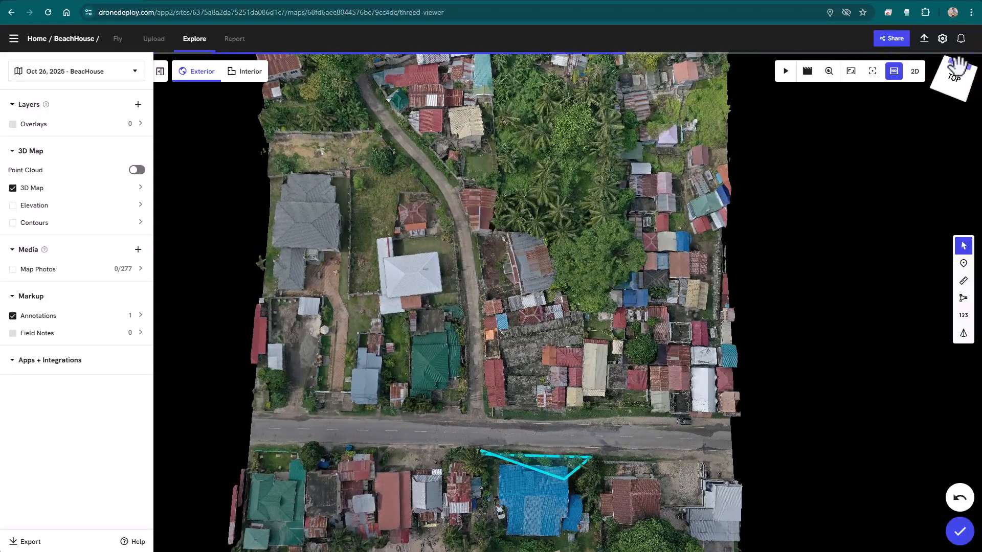
drag(955, 61, 523, 123)
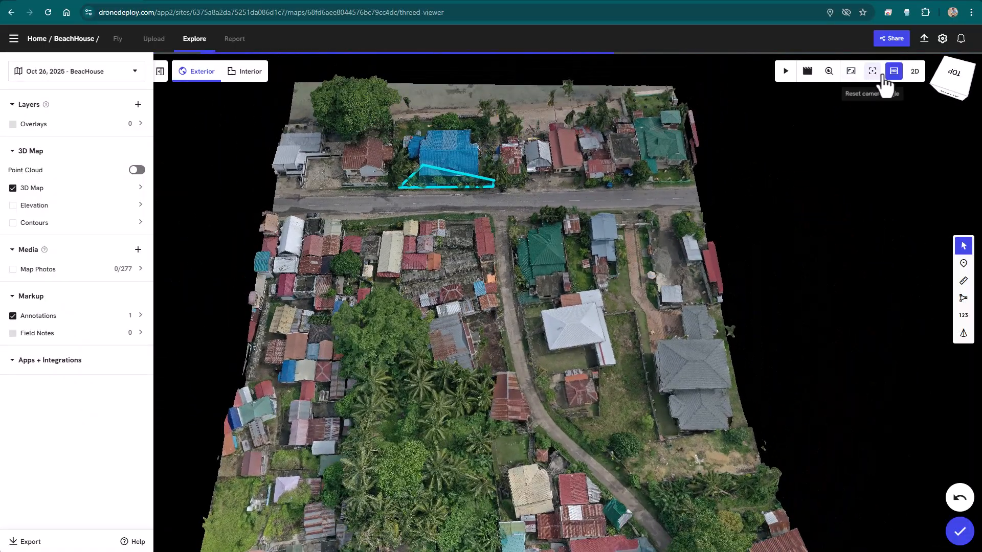
scroll(489, 111, up, 1)
scroll(445, 143, up, 5)
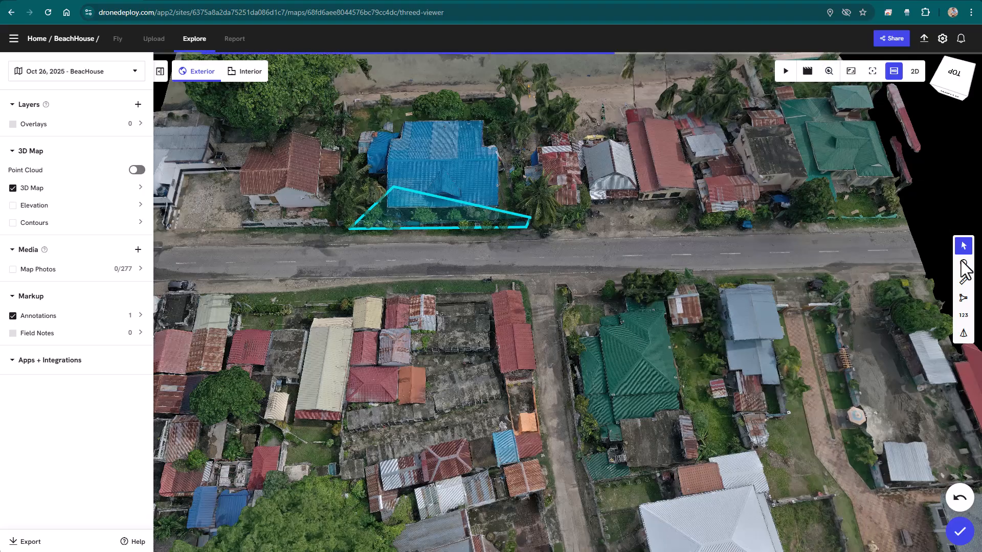
click(963, 298)
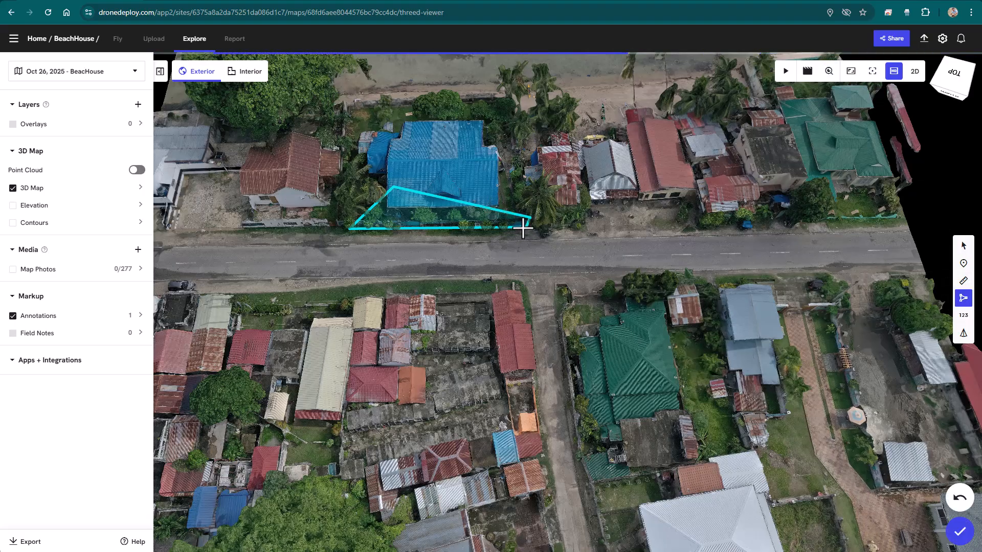
click(531, 225)
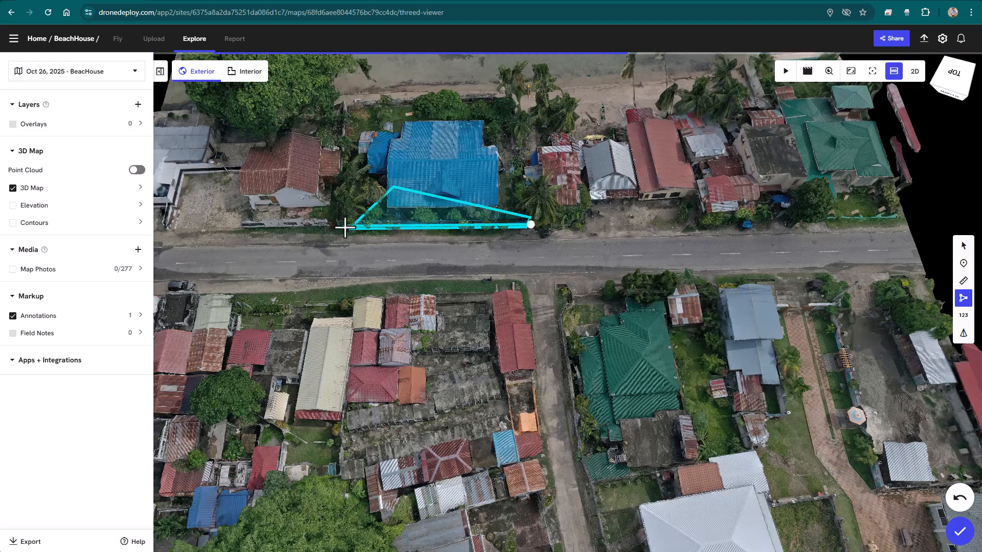
click(338, 225)
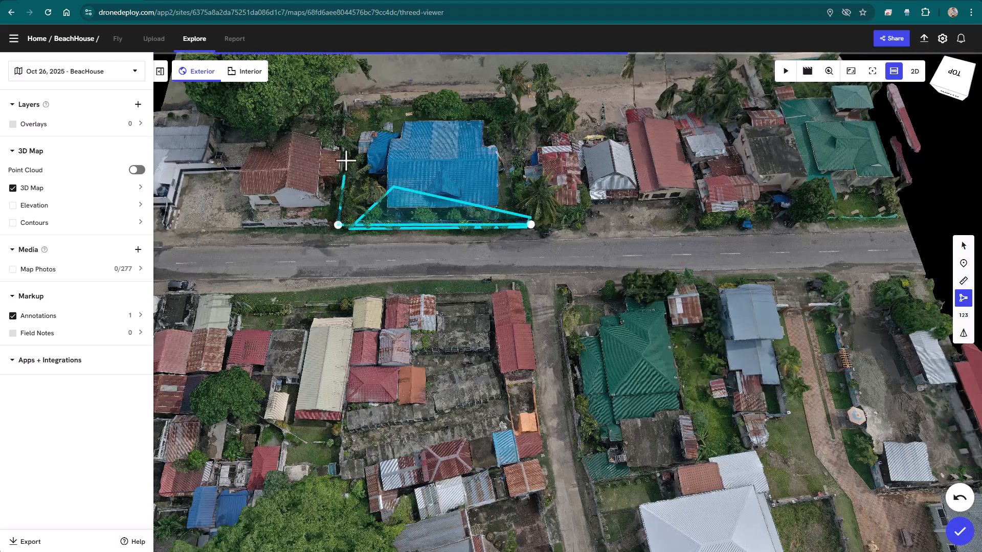
click(342, 102)
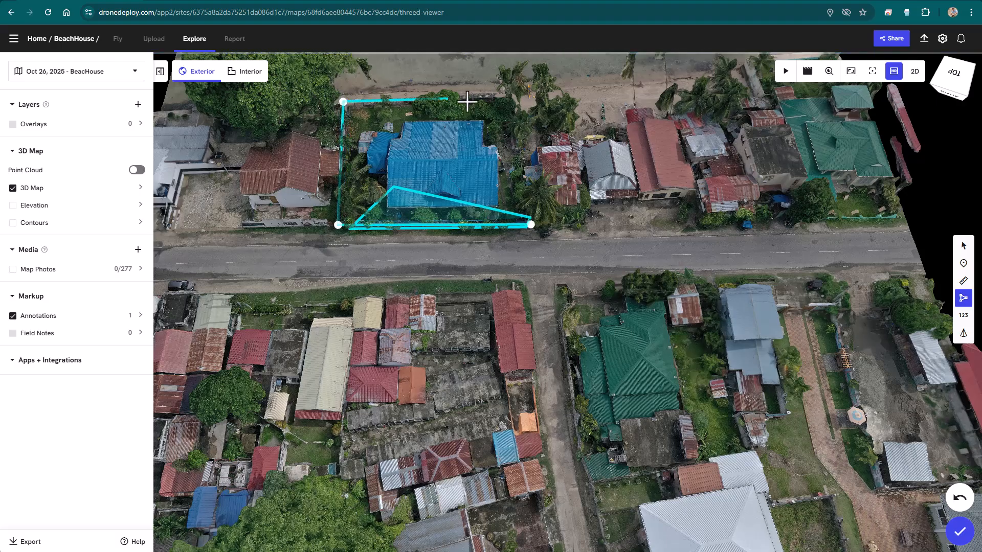
click(517, 97)
double_click(530, 226)
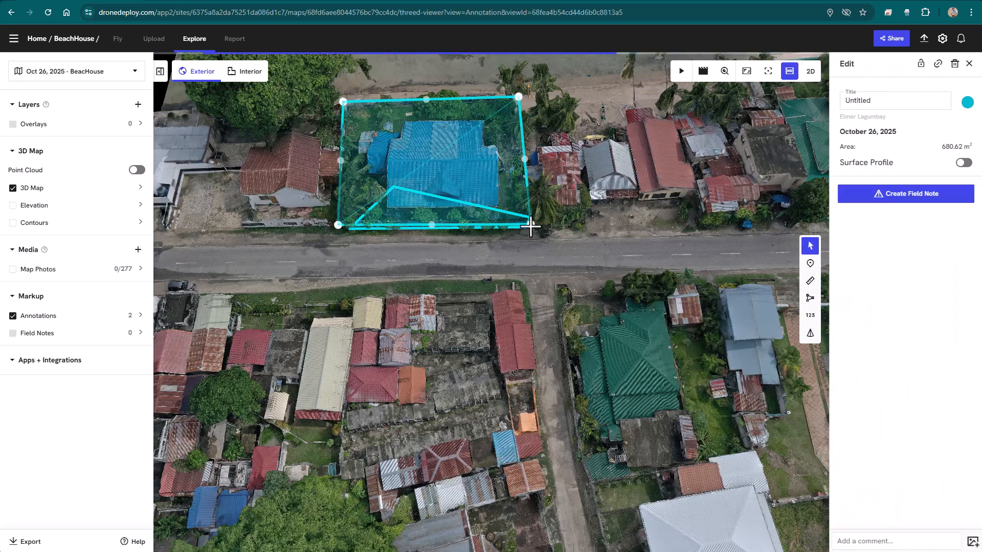
Step: Title the new lot annotation "Beachouse" and give it an Observation field note with severity 1
drag(942, 146, 954, 147)
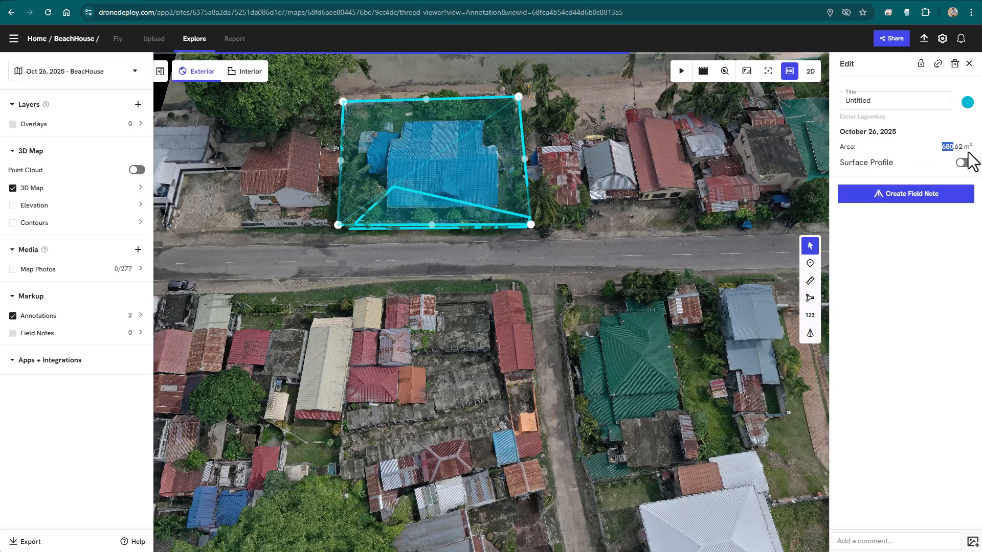
double_click(877, 101)
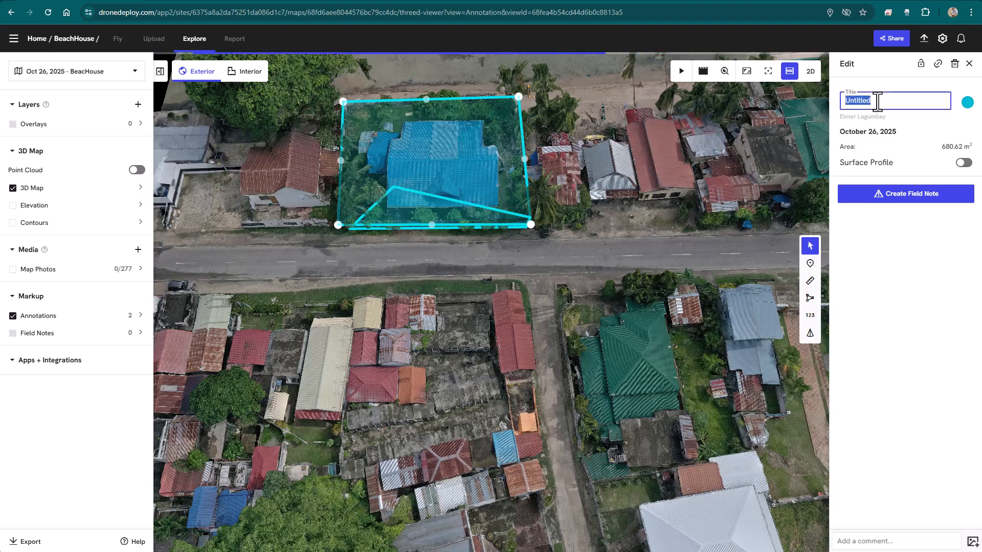
text(Beachouse)
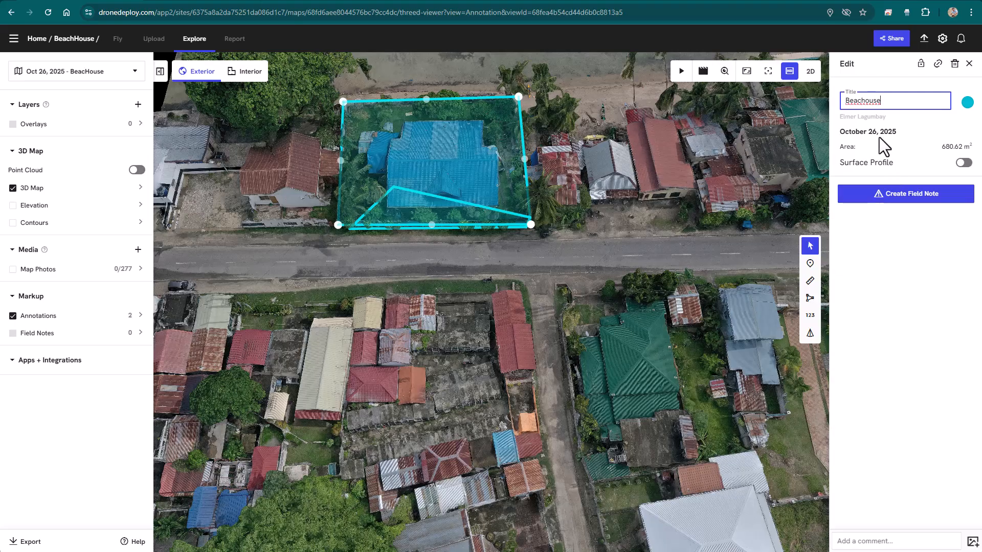
click(919, 194)
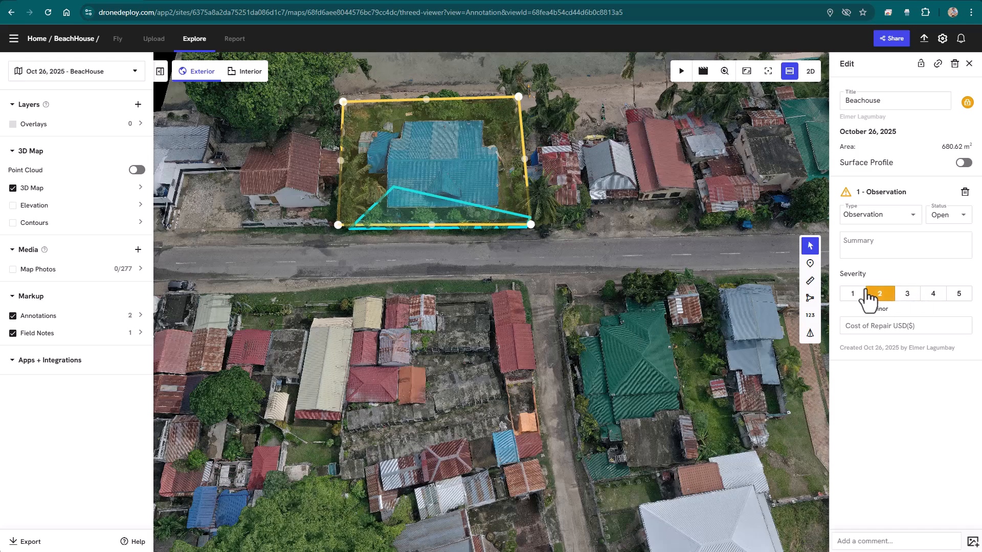
click(860, 294)
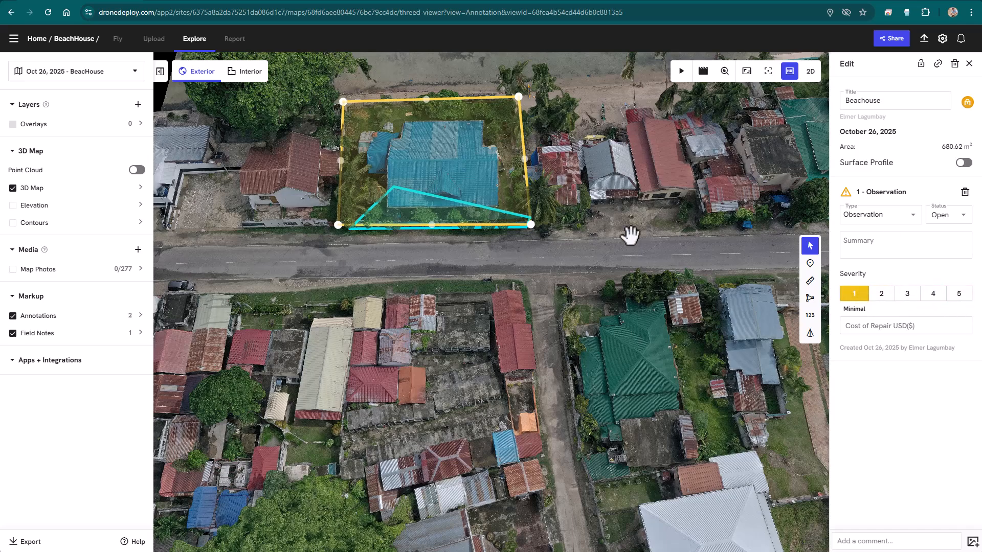
scroll(629, 236, down, 6)
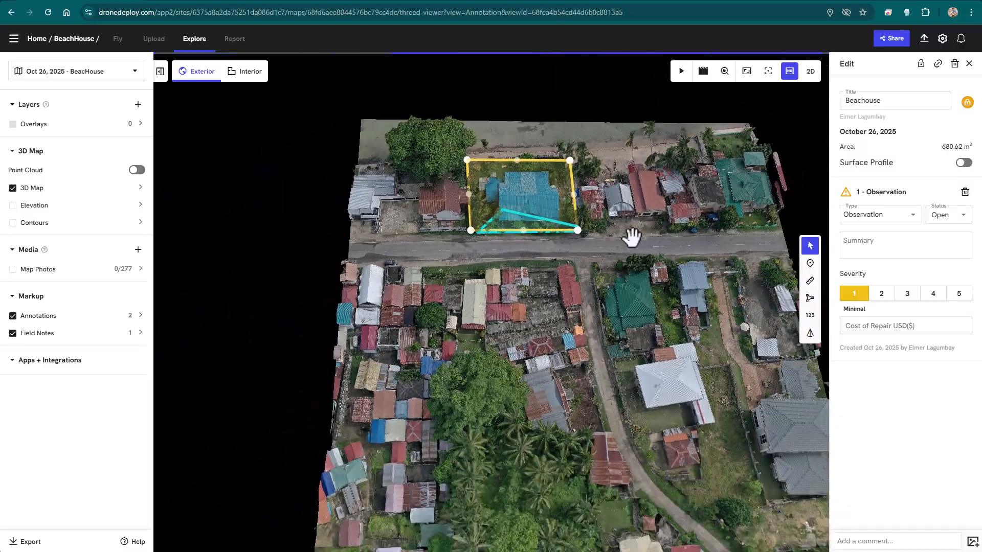
mouse_move(632, 236)
mouse_down()
mouse_move(649, 217)
mouse_move(658, 340)
mouse_move(702, 307)
mouse_move(574, 336)
mouse_move(747, 339)
mouse_move(774, 263)
mouse_move(593, 260)
mouse_move(440, 370)
mouse_move(366, 256)
mouse_move(579, 267)
mouse_move(753, 122)
mouse_up()
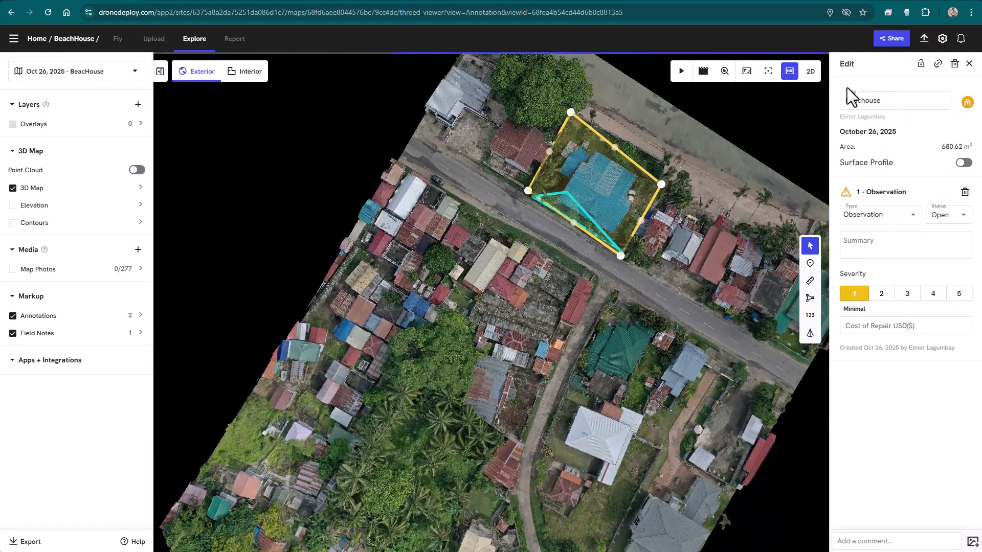
click(969, 64)
Step: Draw a four-cornered area annotation of about 0.11 ha around the palm grove behind the houses and readjust its far corner
drag(542, 324, 832, 325)
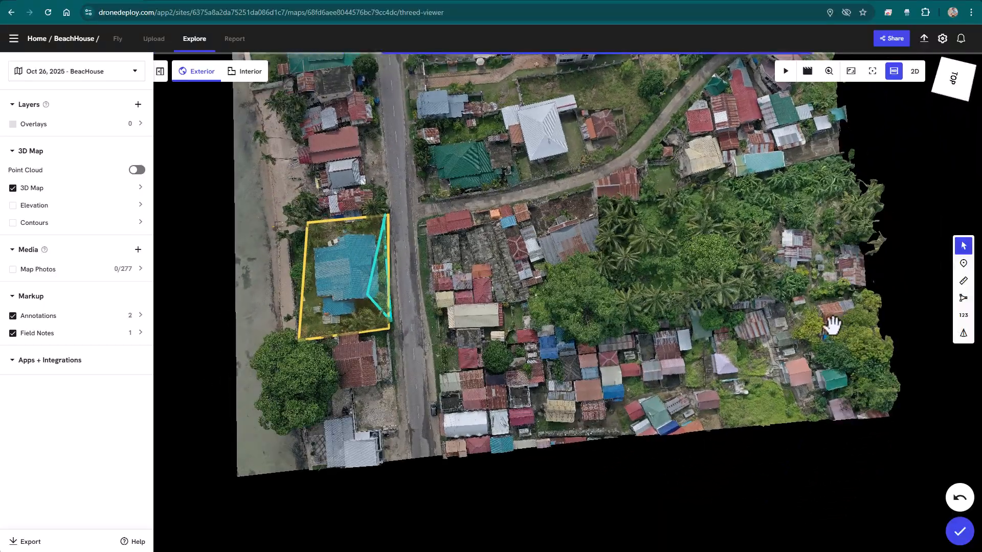
scroll(777, 288, up, 5)
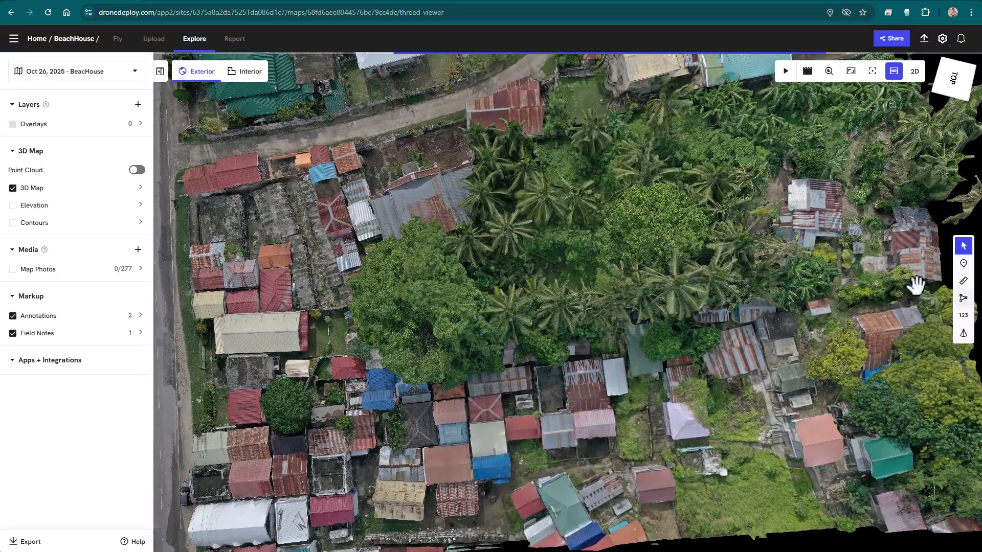
click(963, 298)
click(474, 141)
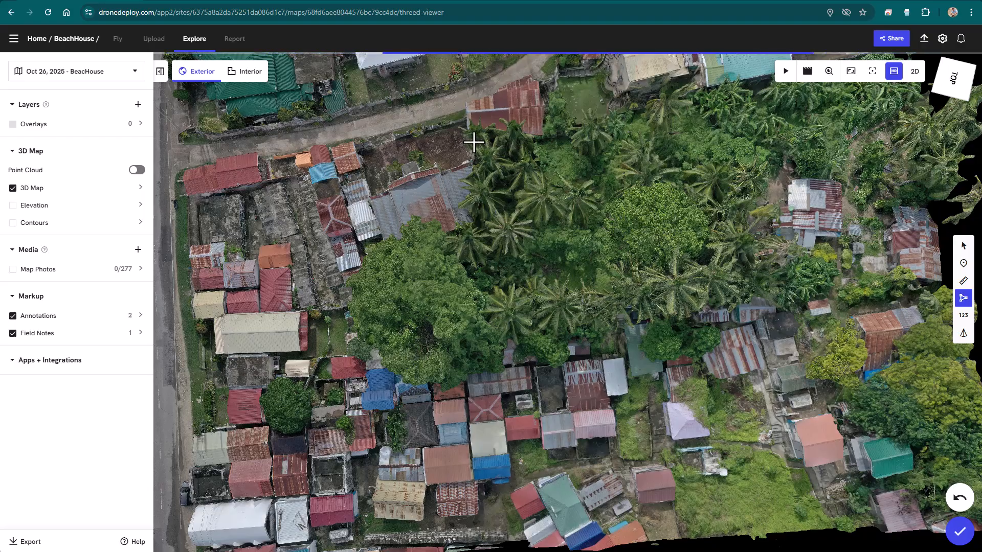
click(480, 336)
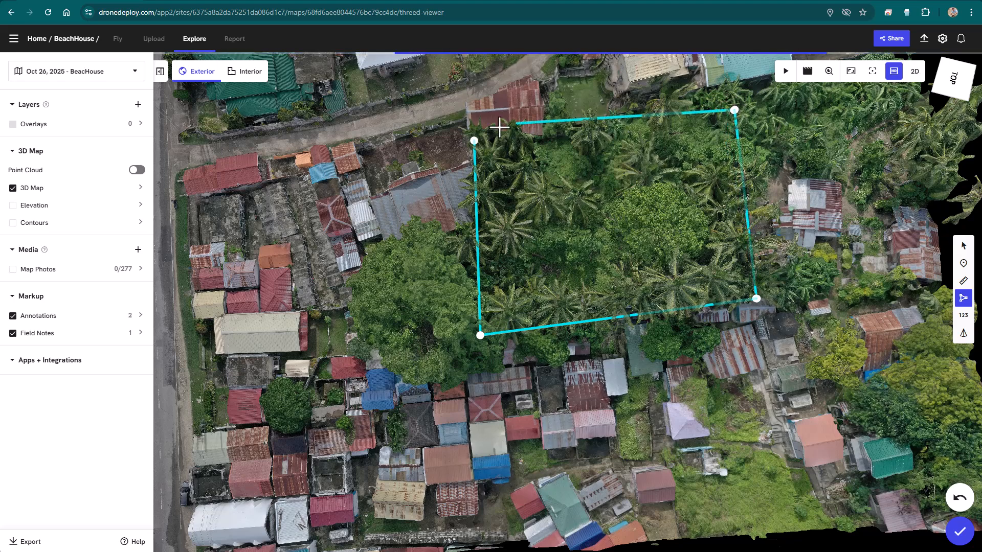
click(473, 139)
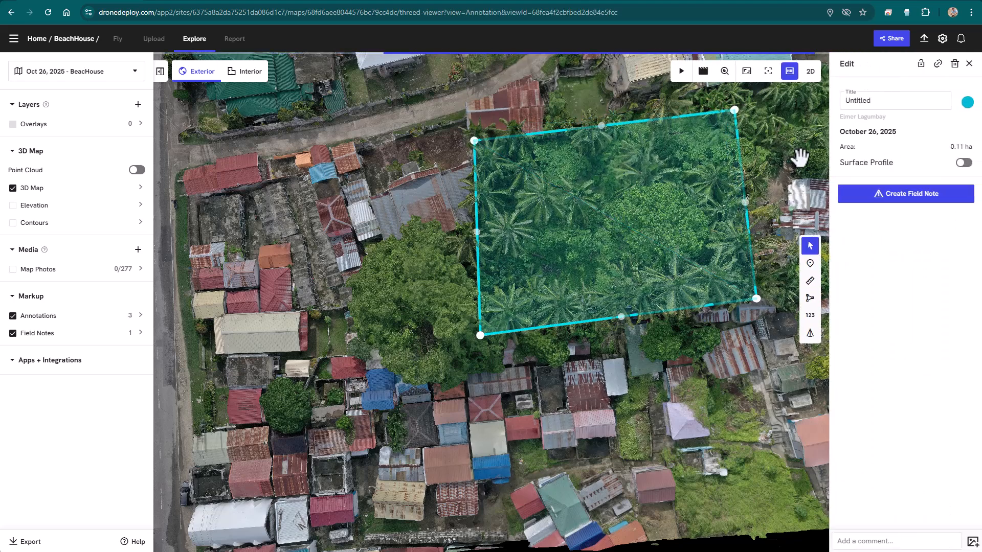
click(735, 109)
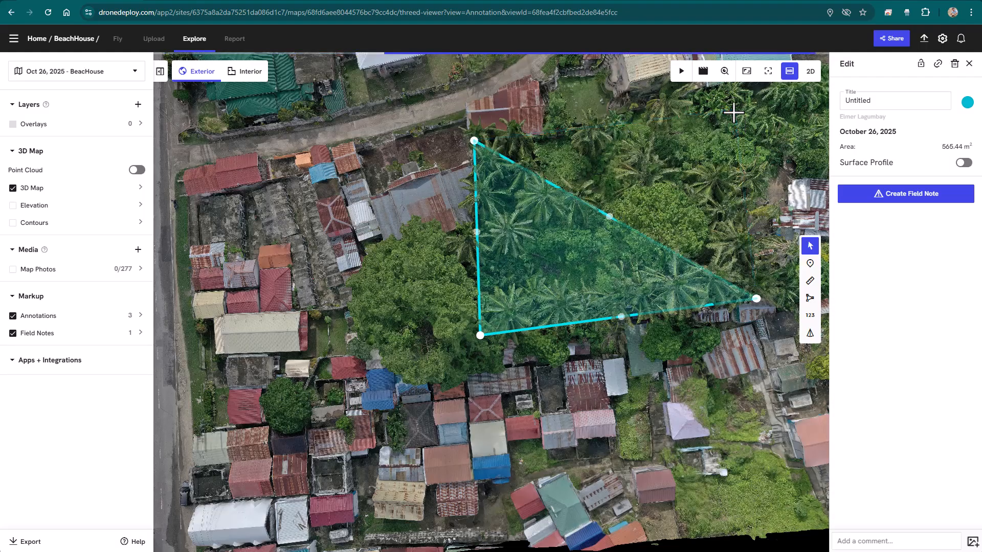
drag(609, 216, 737, 115)
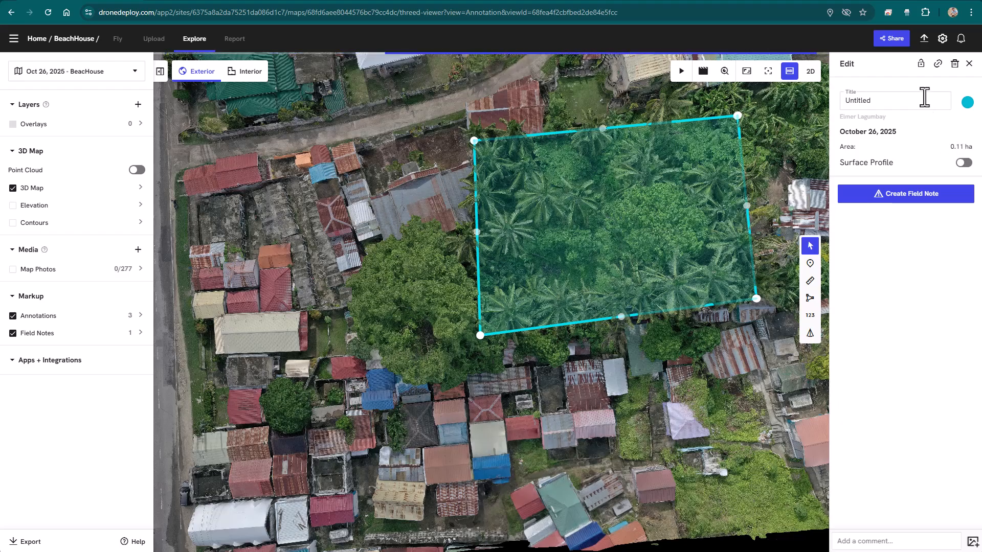
Step: Title the palm grove annotation "Menteryo LOT" and briefly preview its surface profile
click(879, 99)
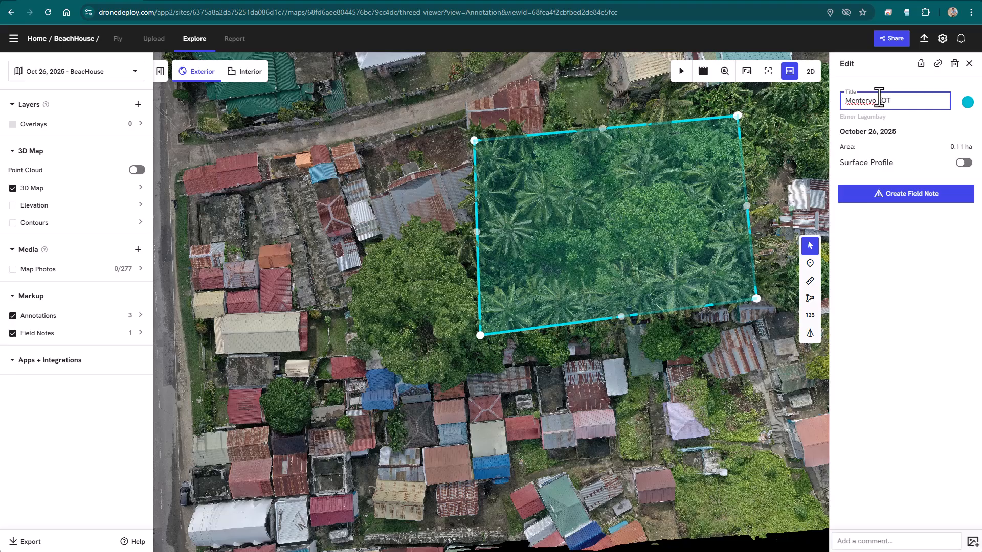
click(964, 162)
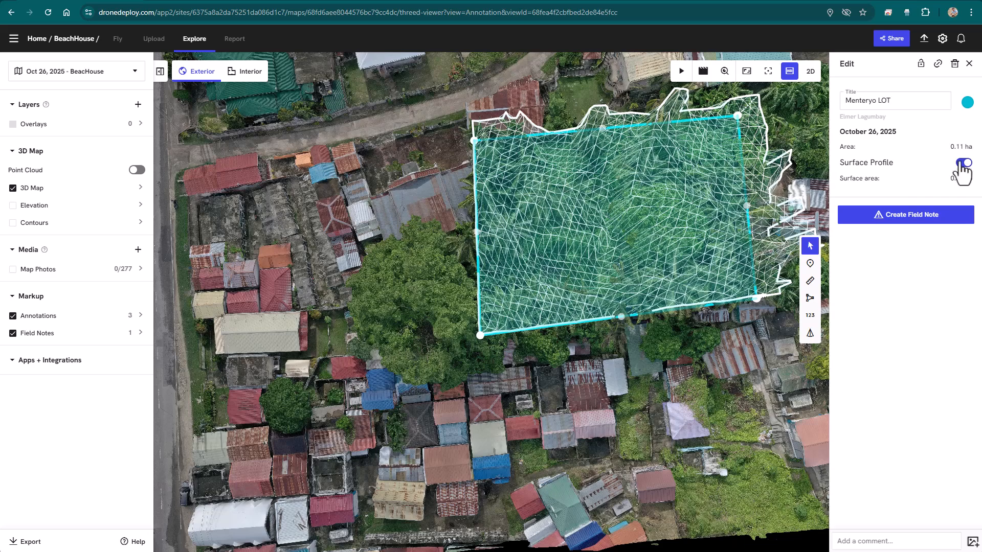
click(961, 164)
Step: Create an Observation field note with severity 1 for the palm grove lot and close its details
click(936, 212)
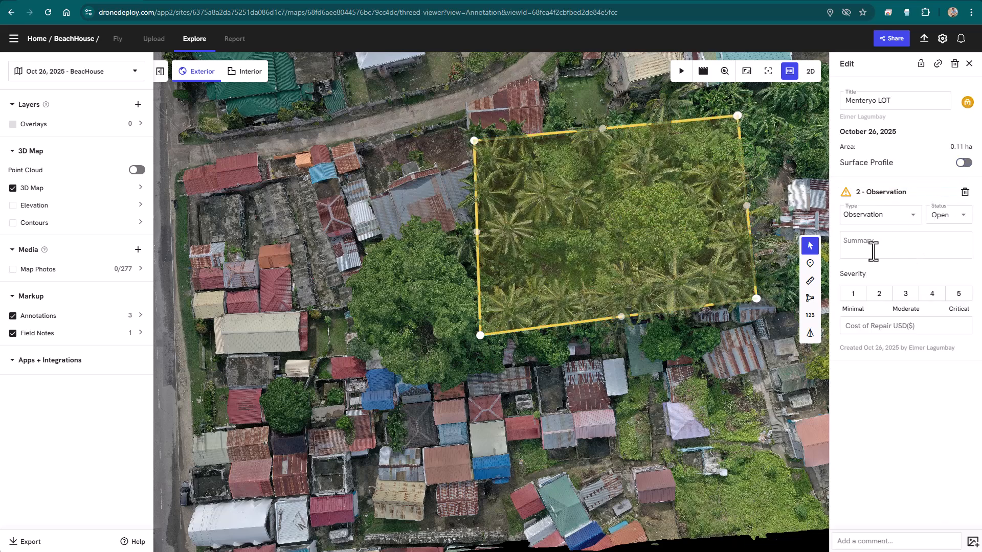
click(854, 295)
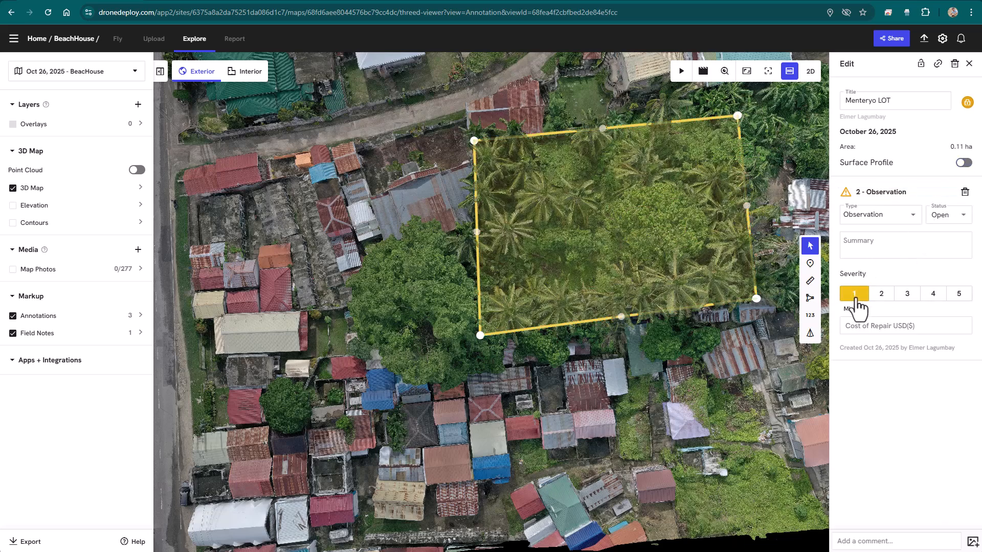
click(969, 64)
Step: Examine the annotated palm grove lot and the surrounding houses in 3D from the east and south
scroll(672, 240, down, 5)
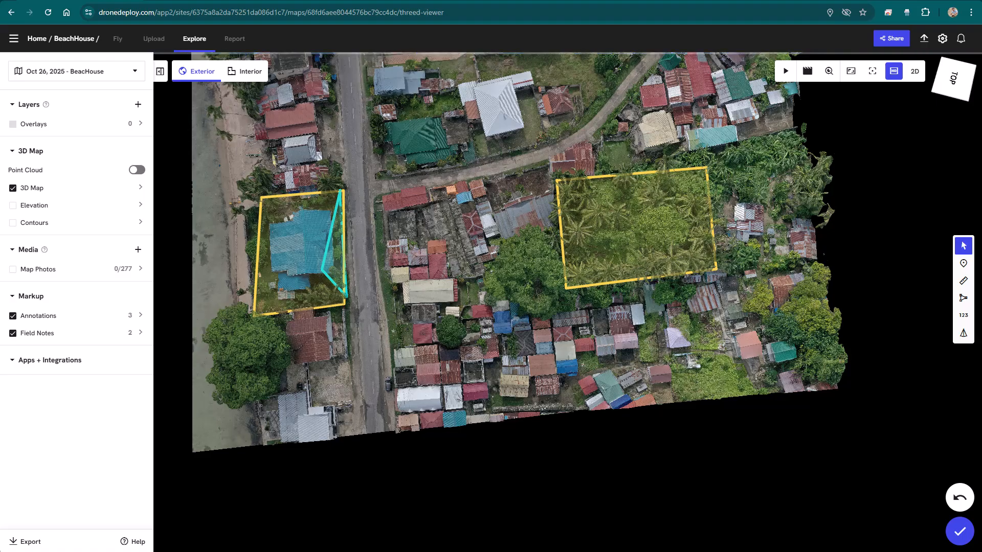
drag(395, 105, 467, 192)
scroll(473, 190, up, 3)
scroll(473, 190, up, 5)
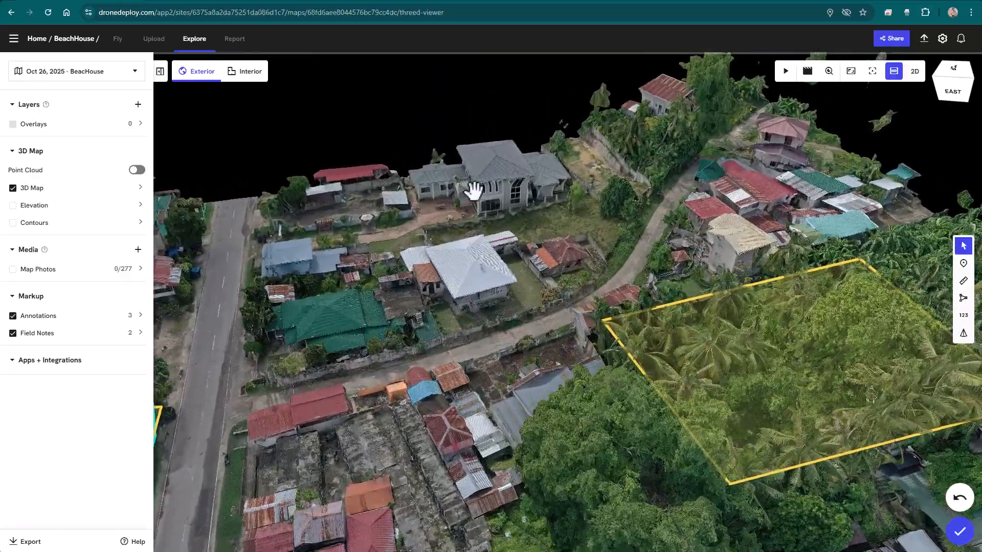
scroll(472, 190, up, 1)
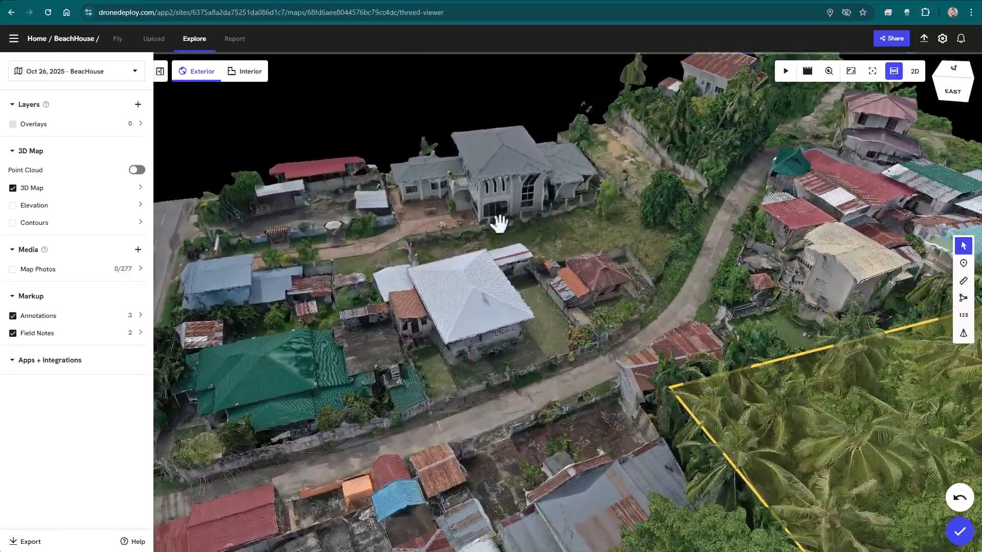
drag(513, 351, 642, 325)
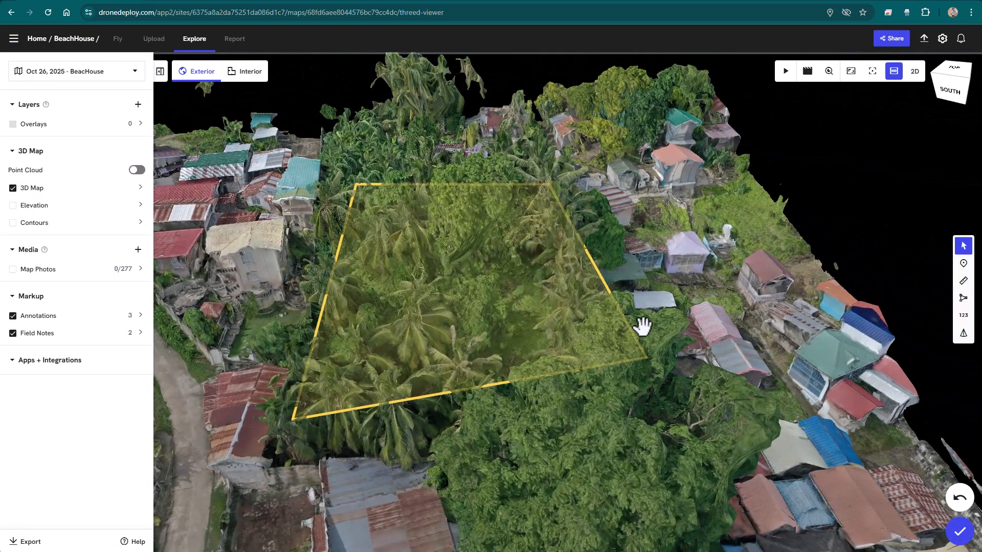